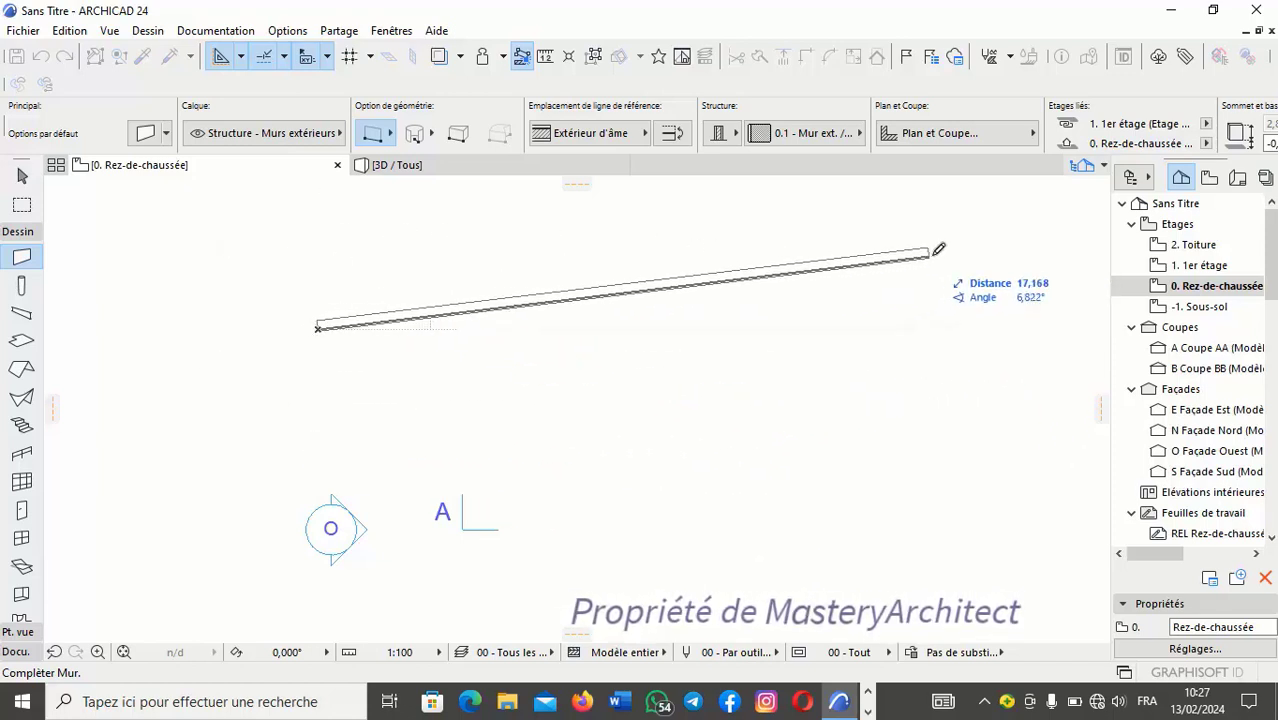
- Finish the first horizontal wall and draw a second horizontal wall below it with a distance of 10
click(713, 322)
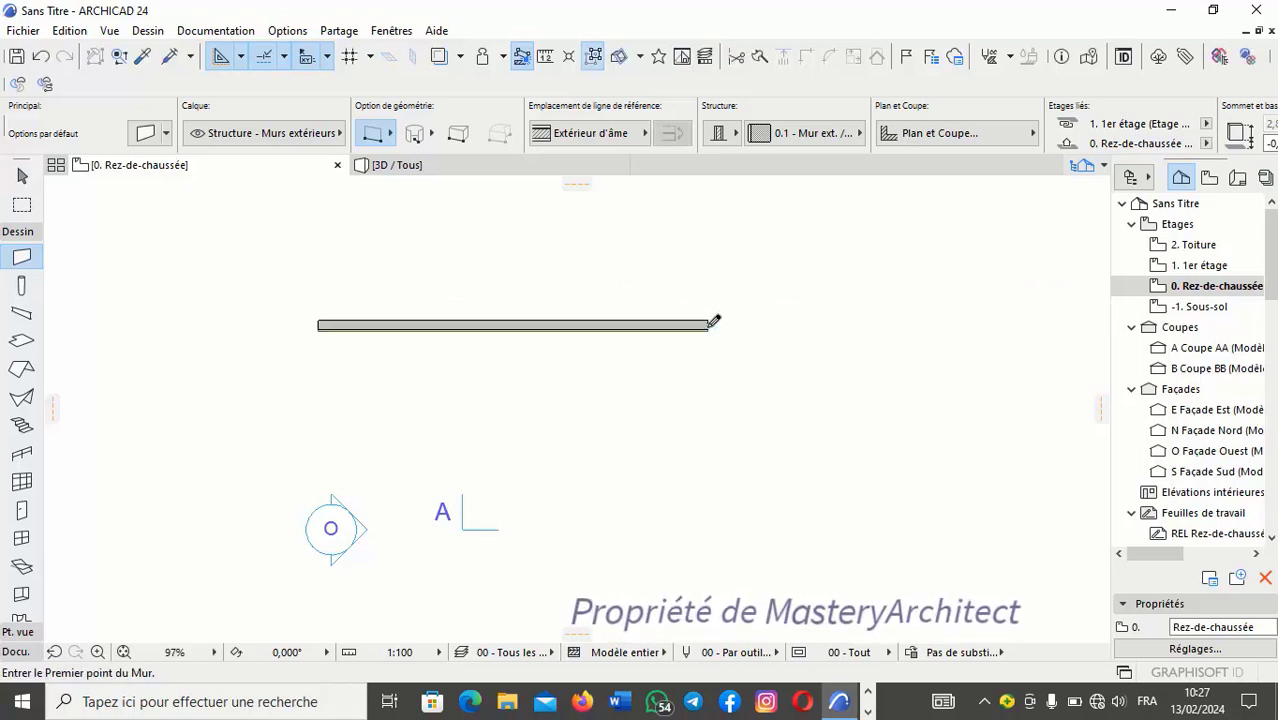
click(372, 423)
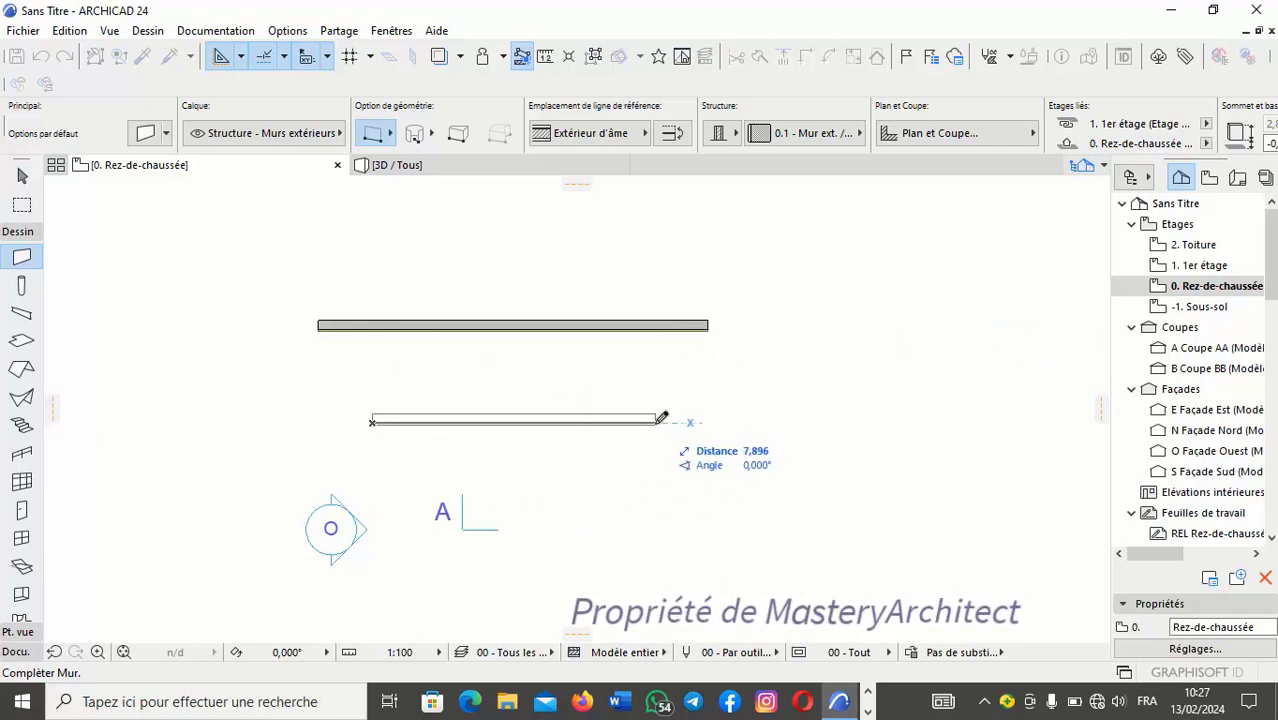
text(10)
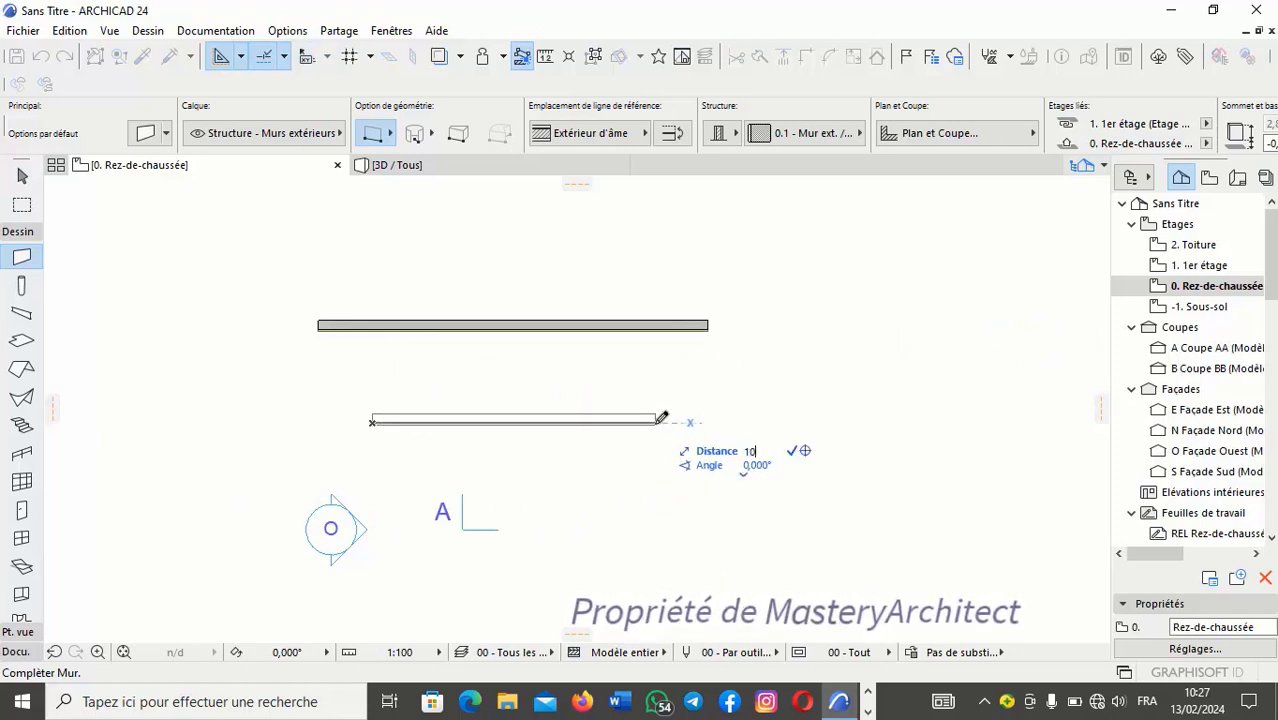
key(Return)
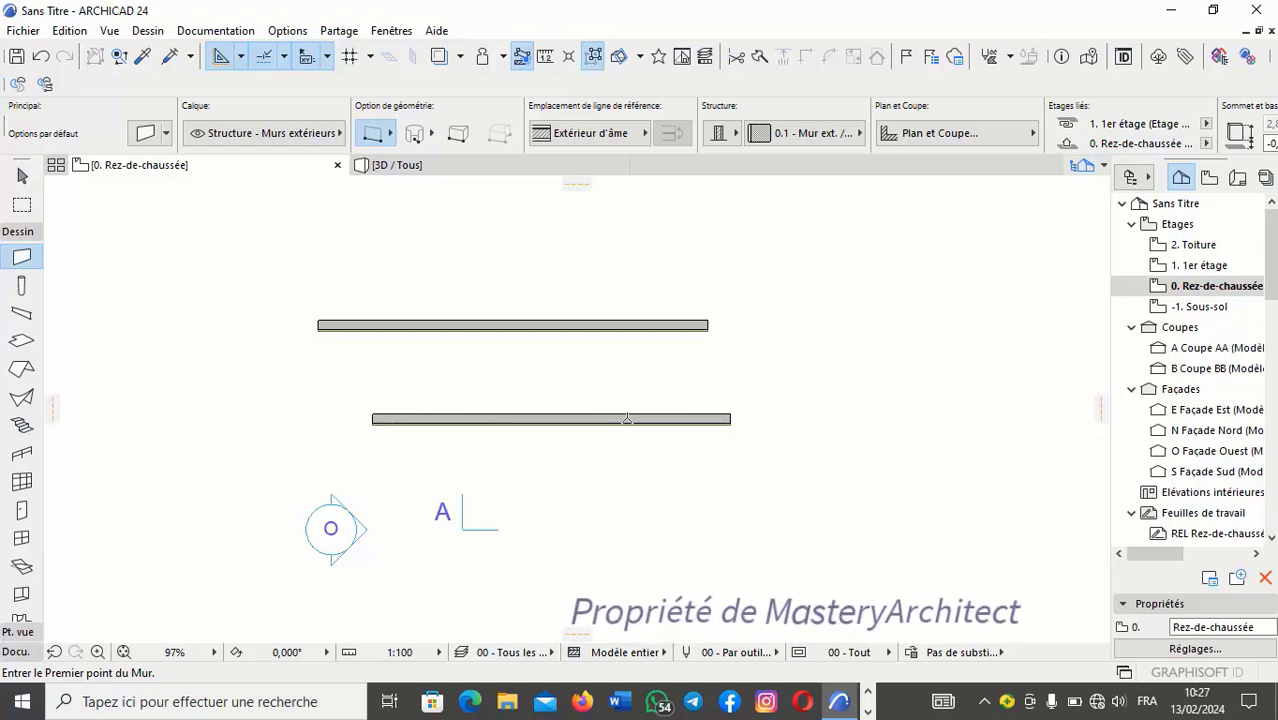
- Try the Measure tool from the upper-left corner of the lower wall, ending without a second reference point
click(545, 57)
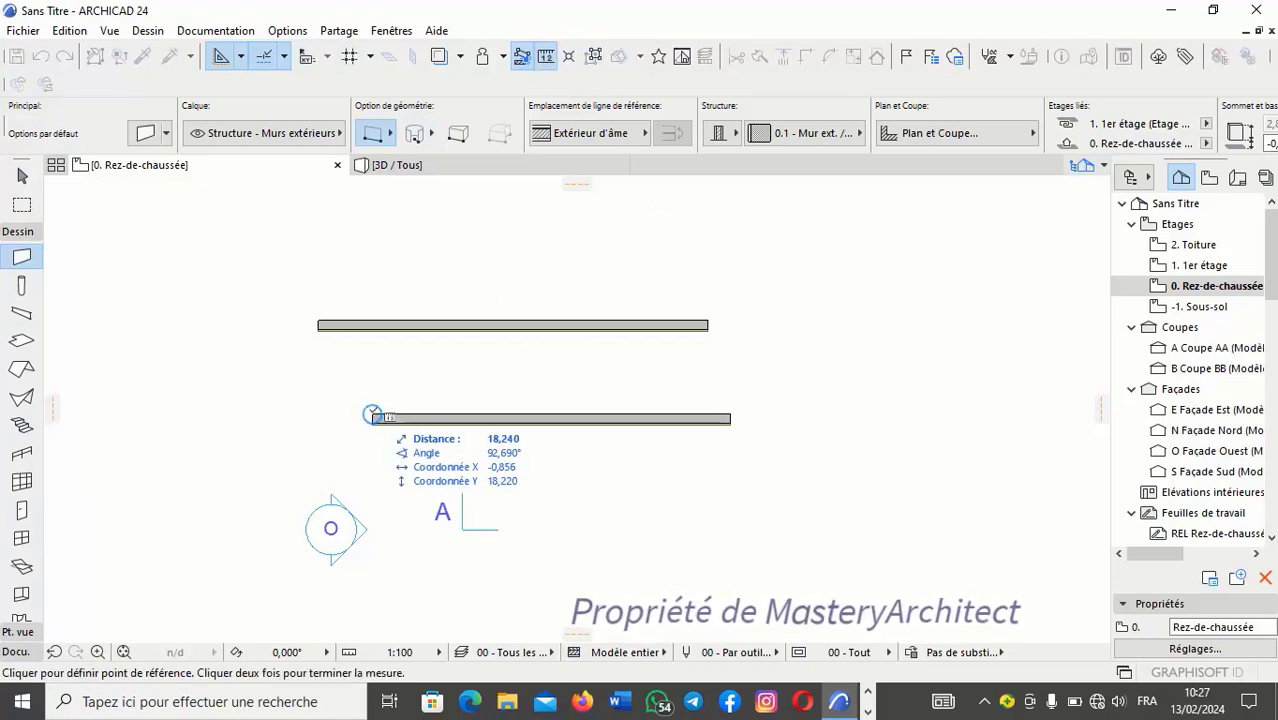
click(372, 414)
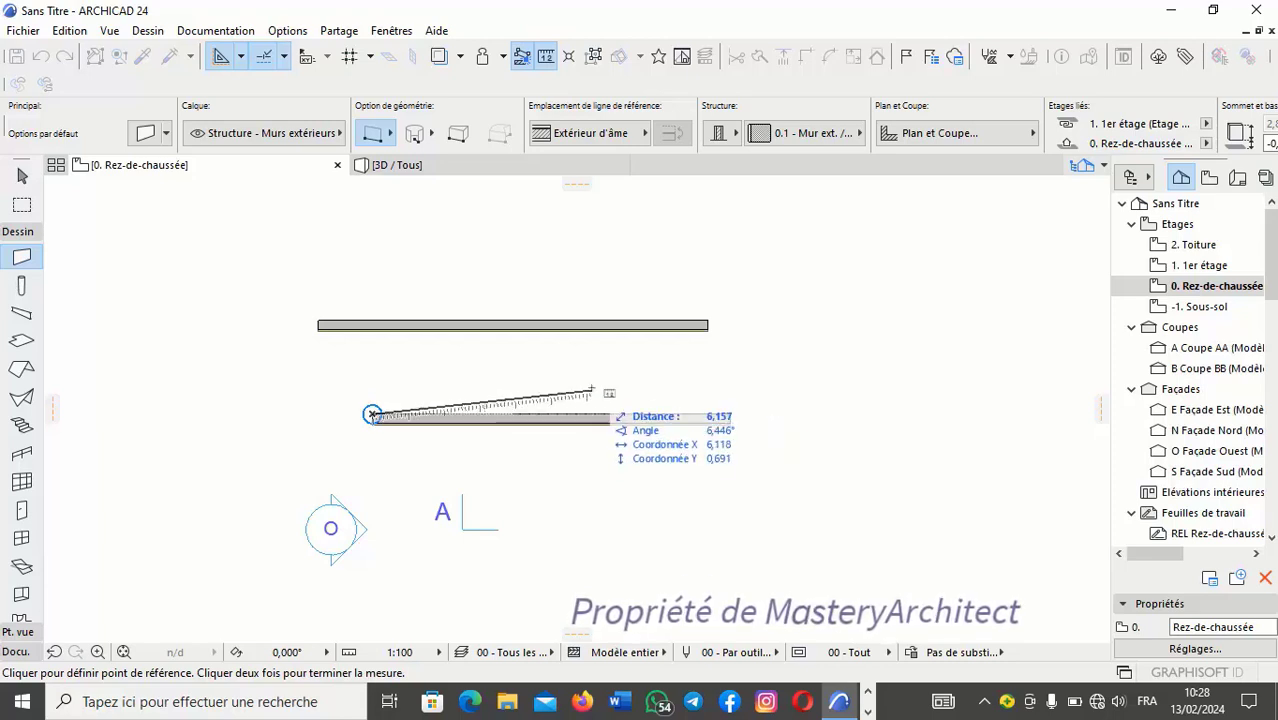
key(Escape)
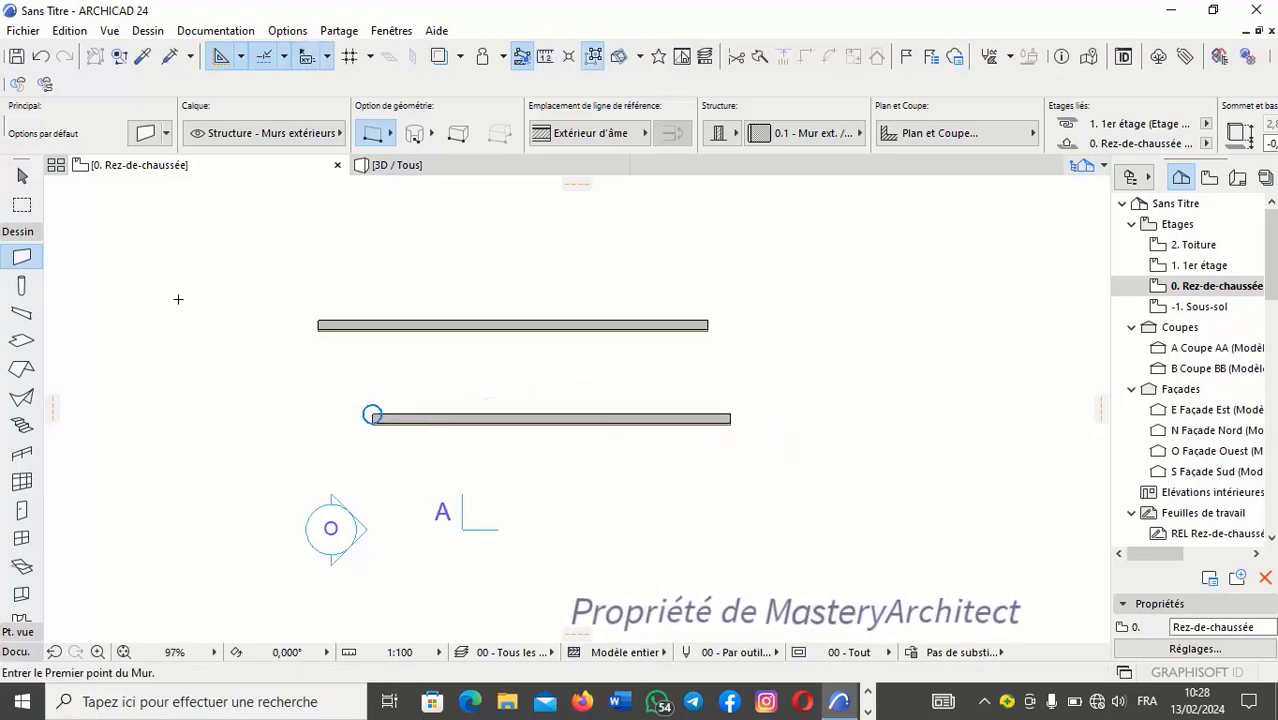
- Disable "Afficher Inspecteur" in the work environment's "Inspecteur et saisie de coordonnées" settings and apply the change
click(276, 30)
mouse_move(360, 229)
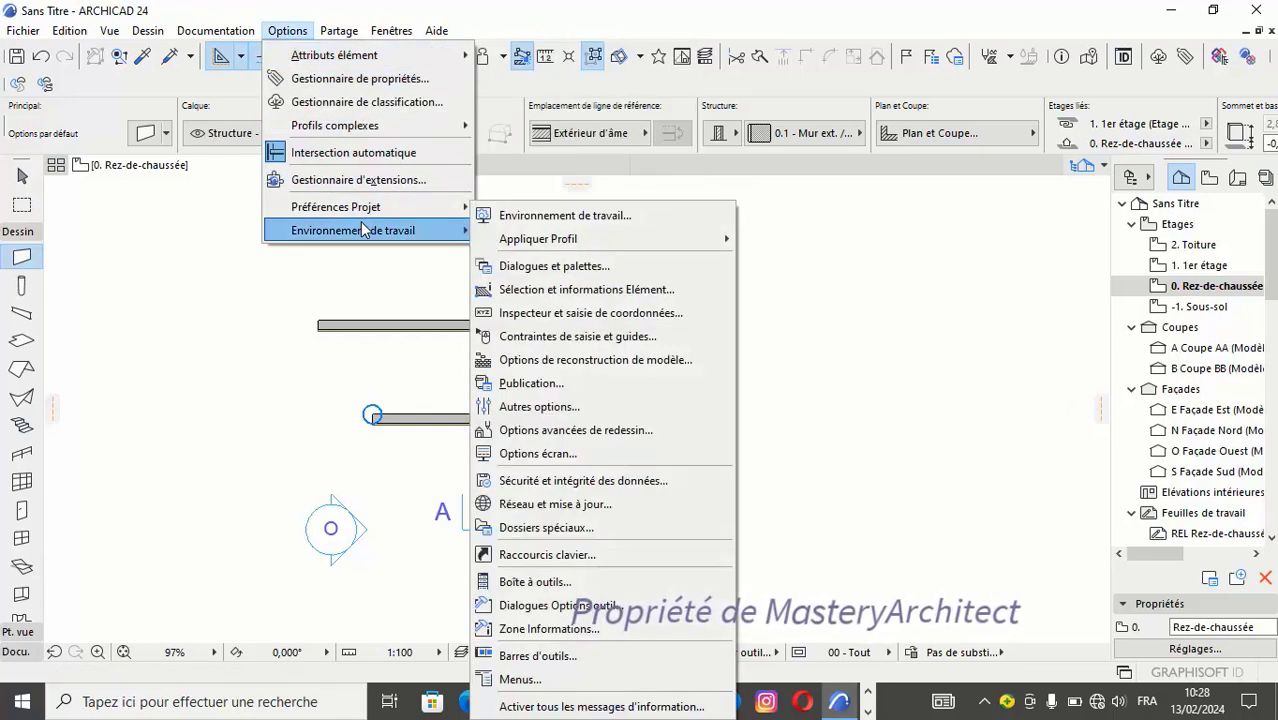
click(597, 313)
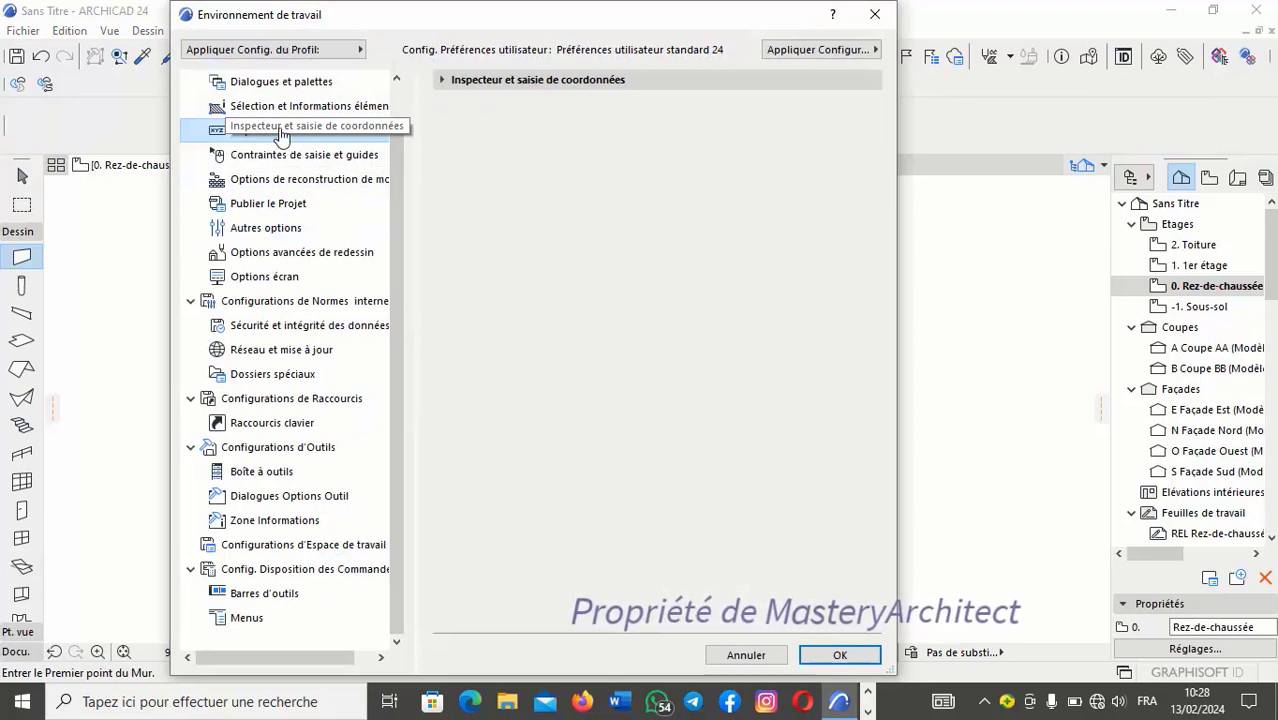
click(441, 80)
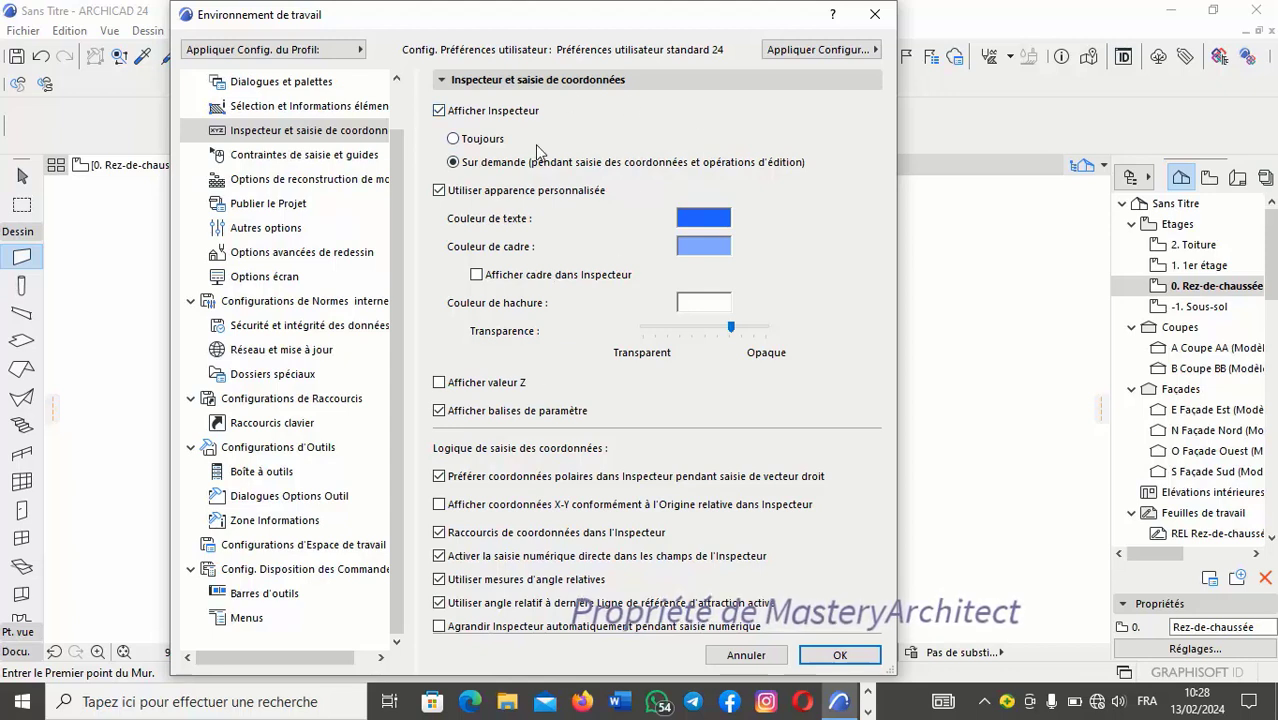
click(439, 111)
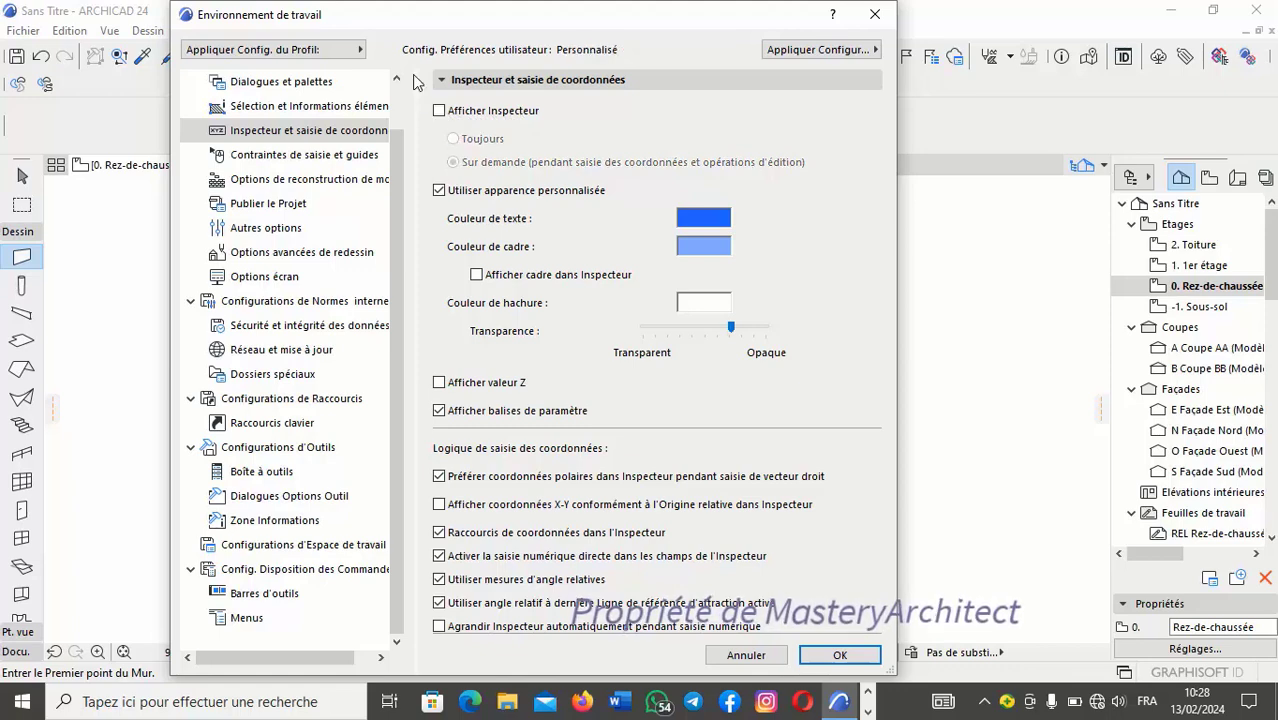
click(840, 656)
- Draw four freehand trial walls in the empty area beside the existing ones: two horizontal, one near-vertical and one diagonal
scroll(573, 394, right, 5)
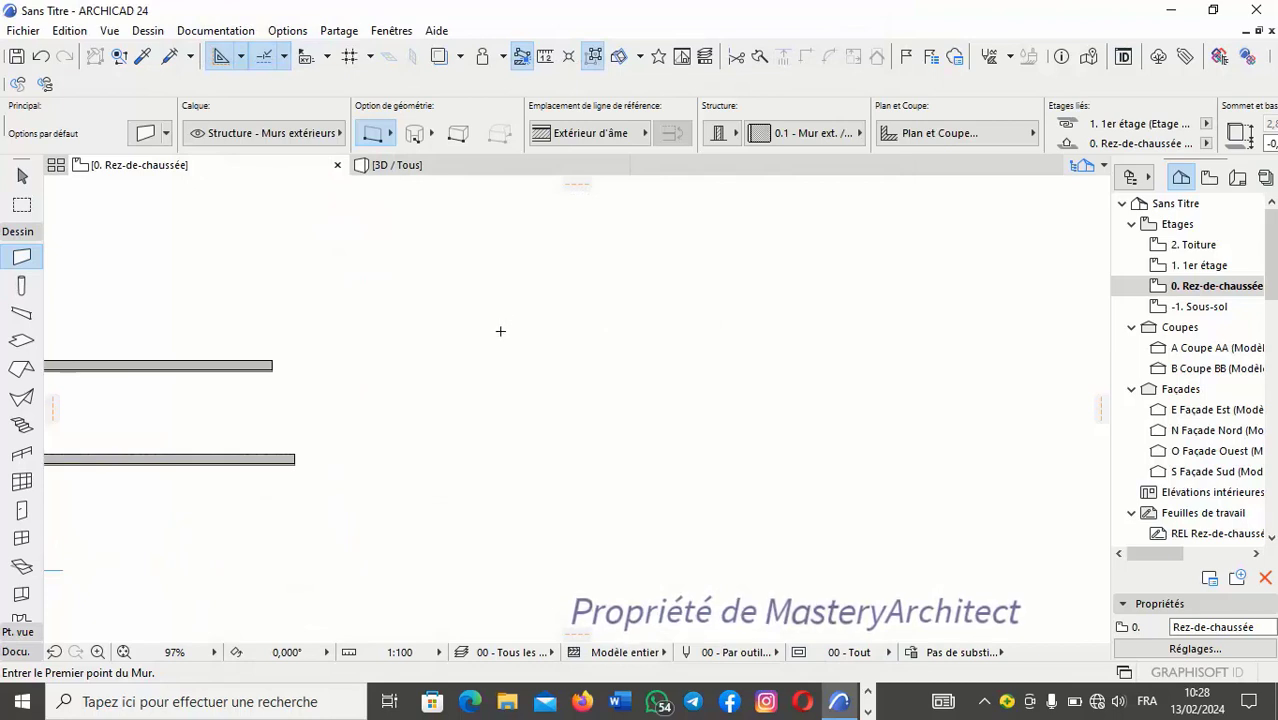
click(586, 319)
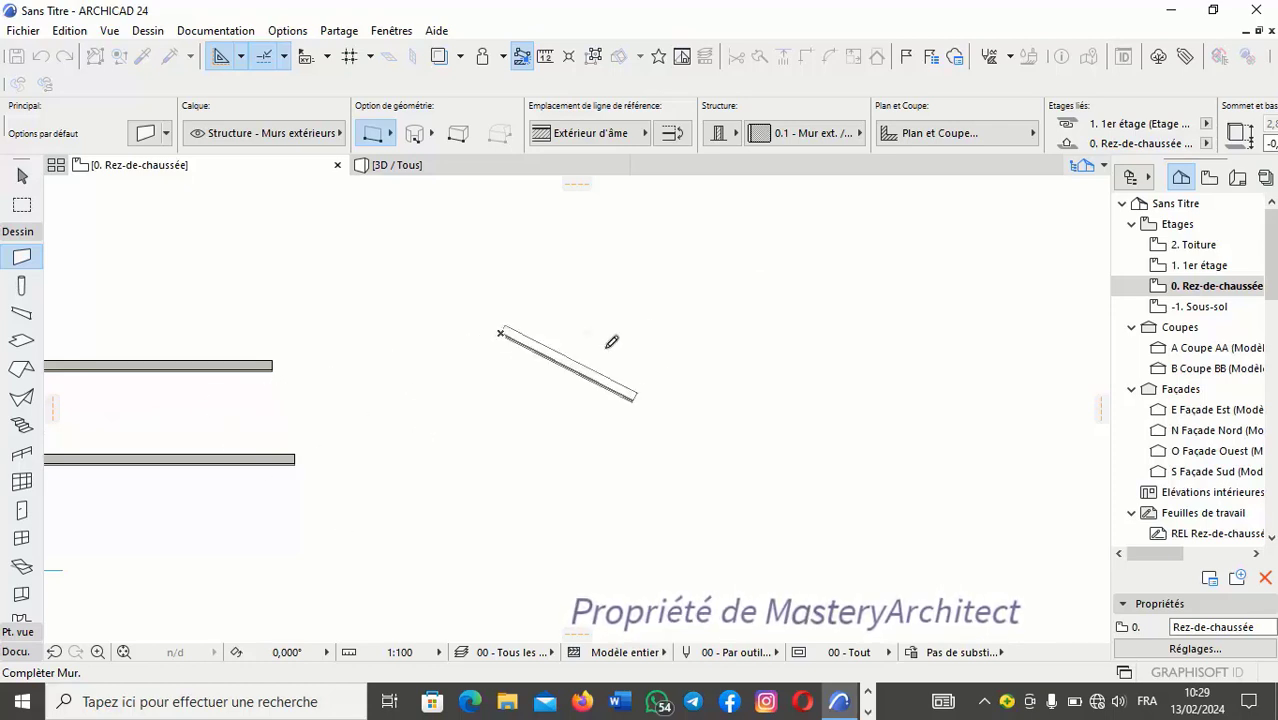
click(838, 326)
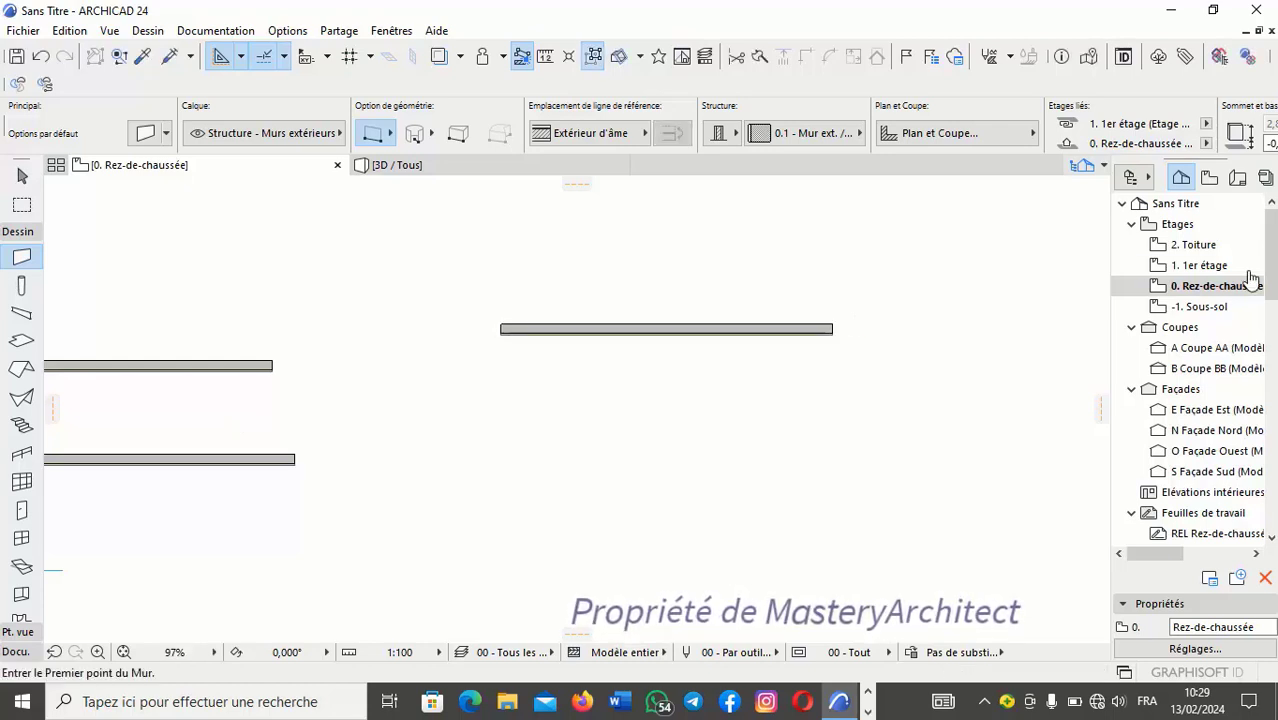
scroll(691, 391, down, 1)
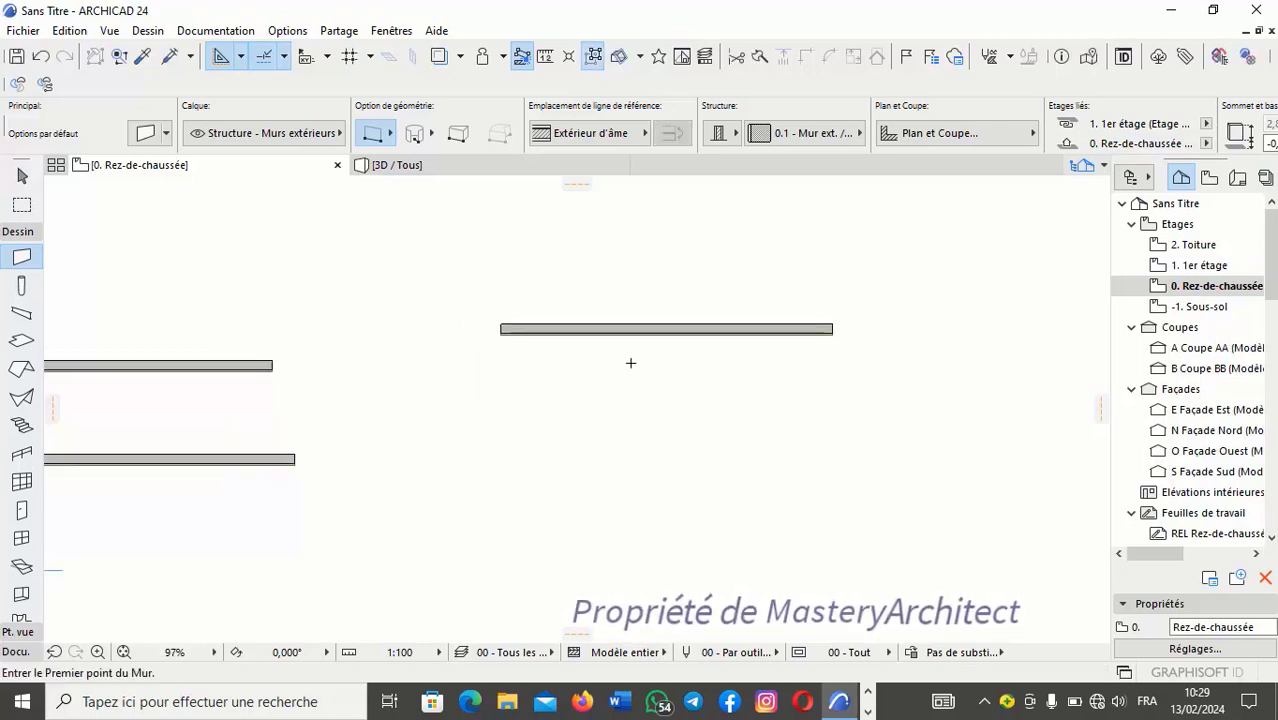
click(538, 452)
click(878, 451)
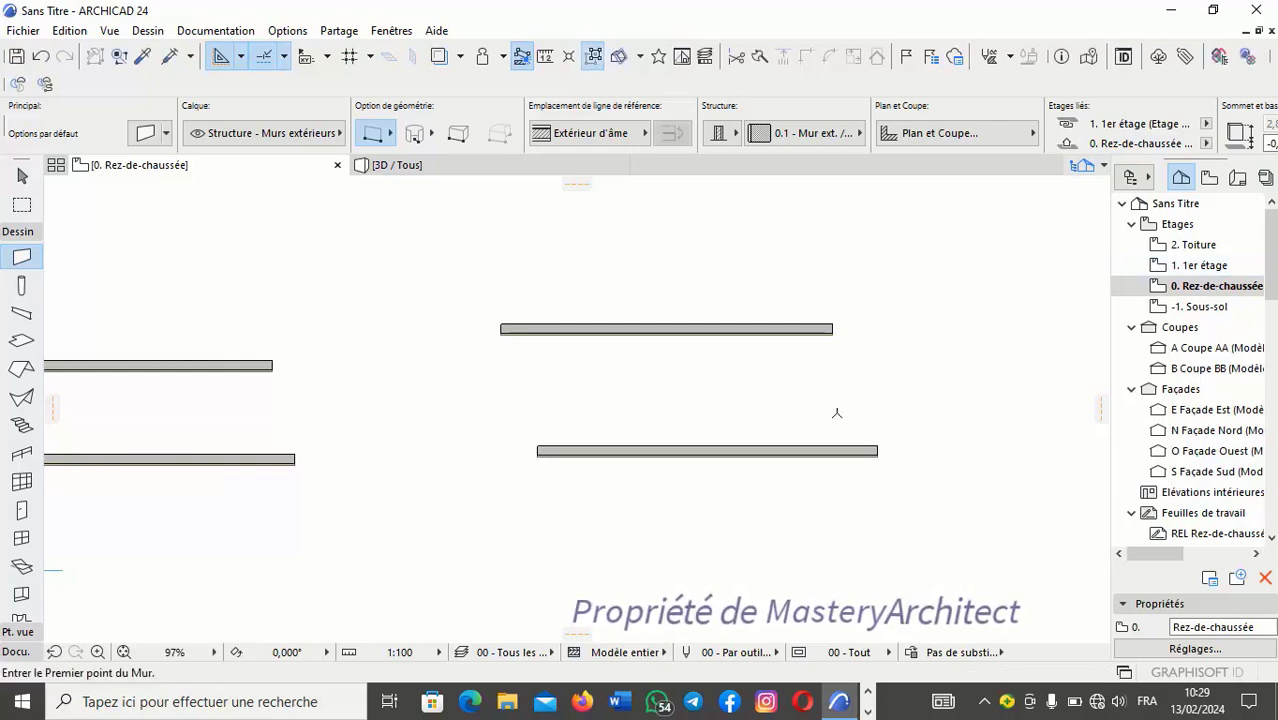
click(898, 273)
click(913, 420)
click(468, 385)
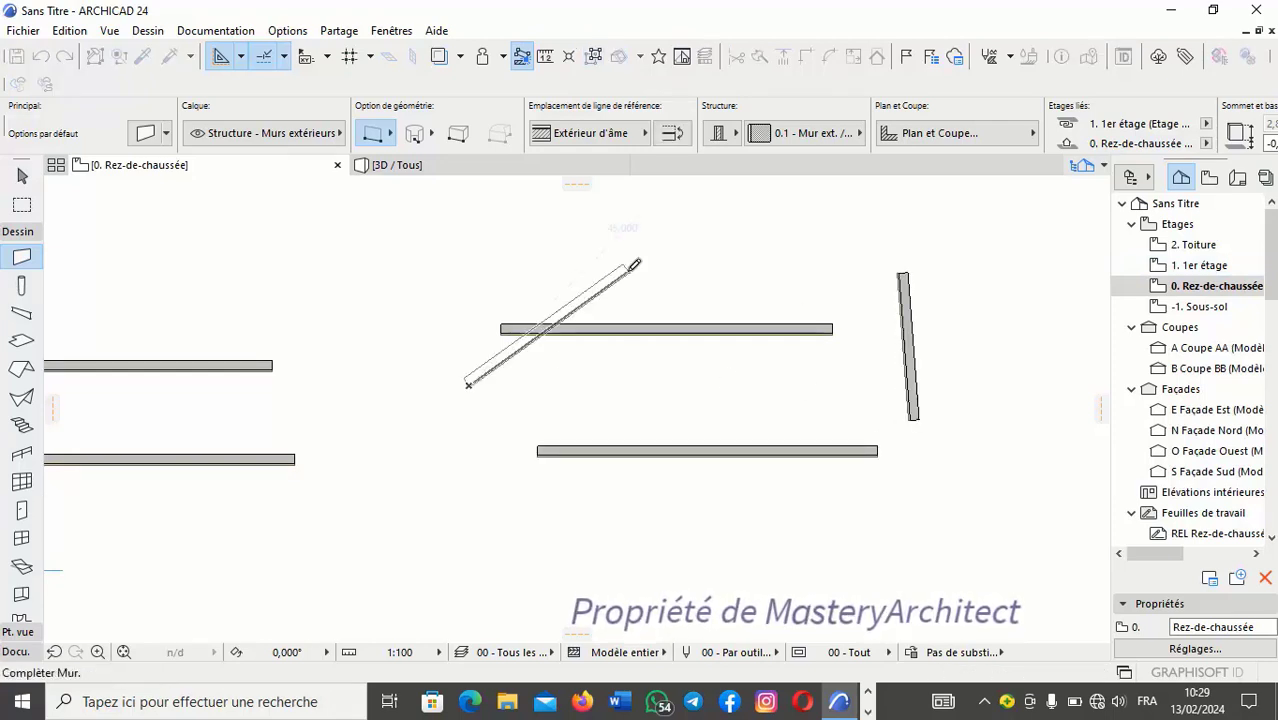
click(634, 264)
- Undo all the trial walls until the ground-floor plan is empty
click(40, 56)
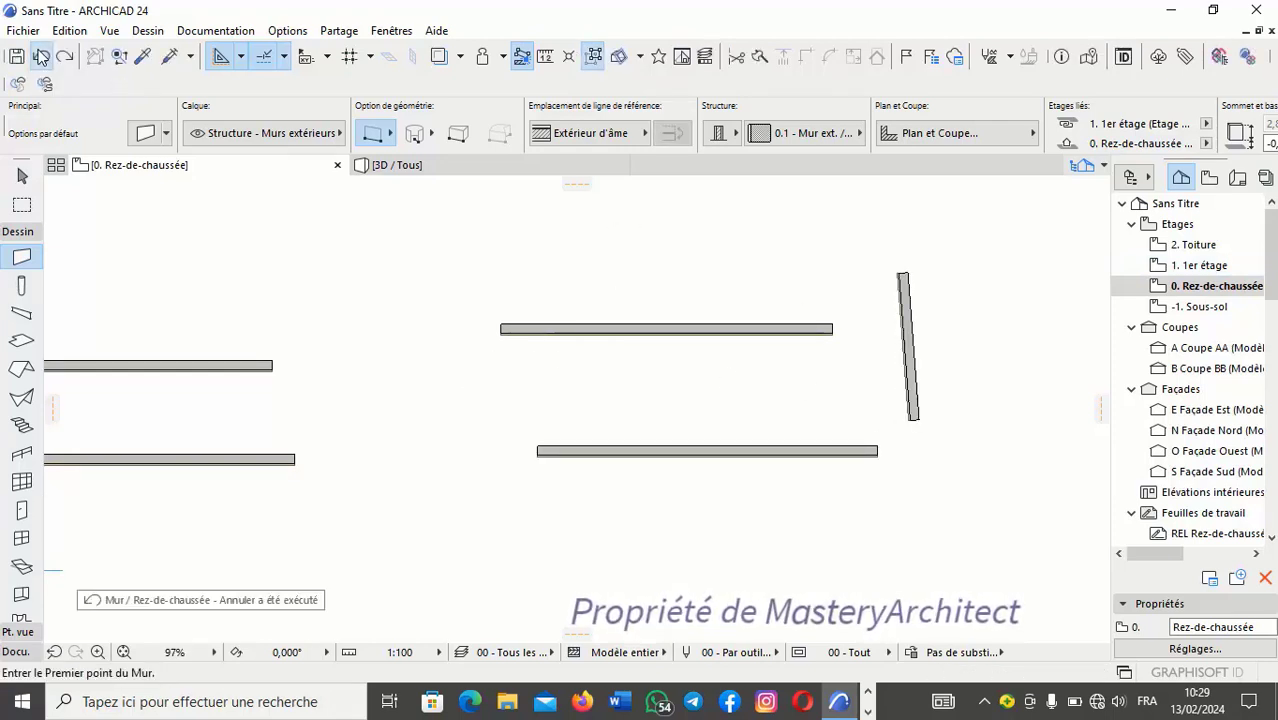
click(40, 56)
click(40, 56)
click(40, 56)
click(40, 56)
click(40, 56)
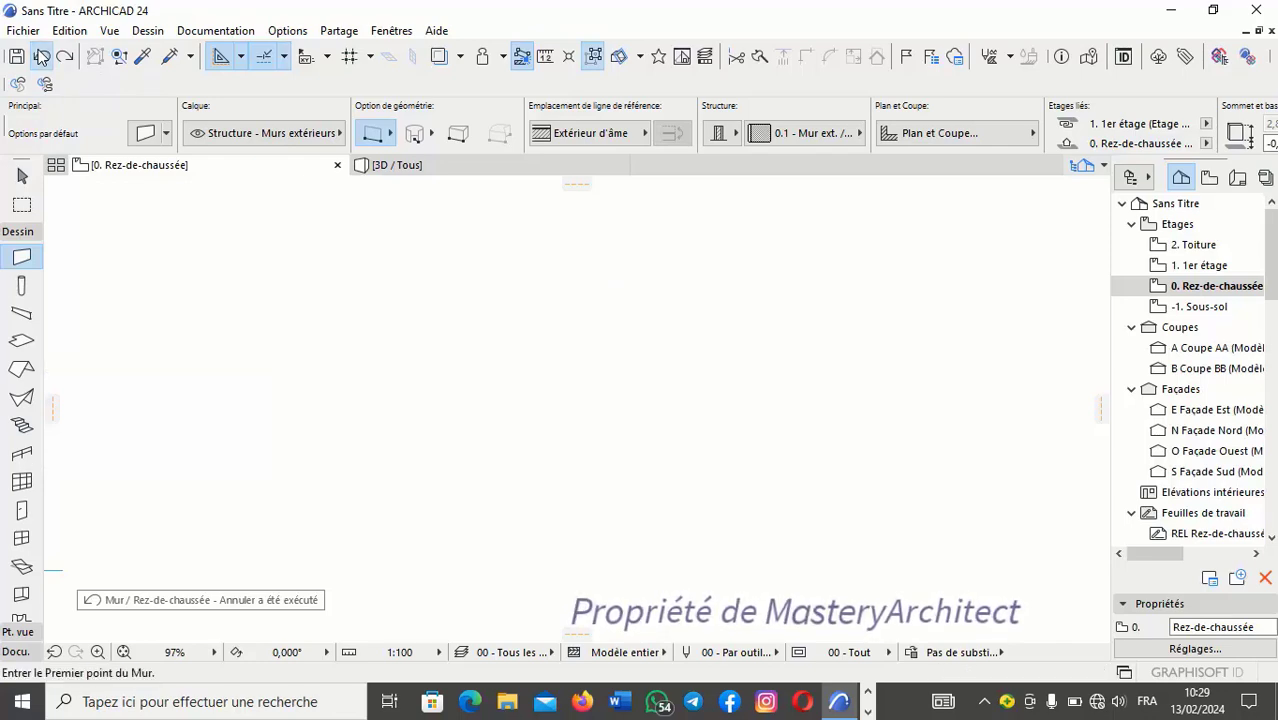
- Enable "Afficher Inspecteur" again in the work environment settings, keeping "Sur demande", and check it by starting a wall and cancelling it
click(287, 30)
mouse_move(362, 230)
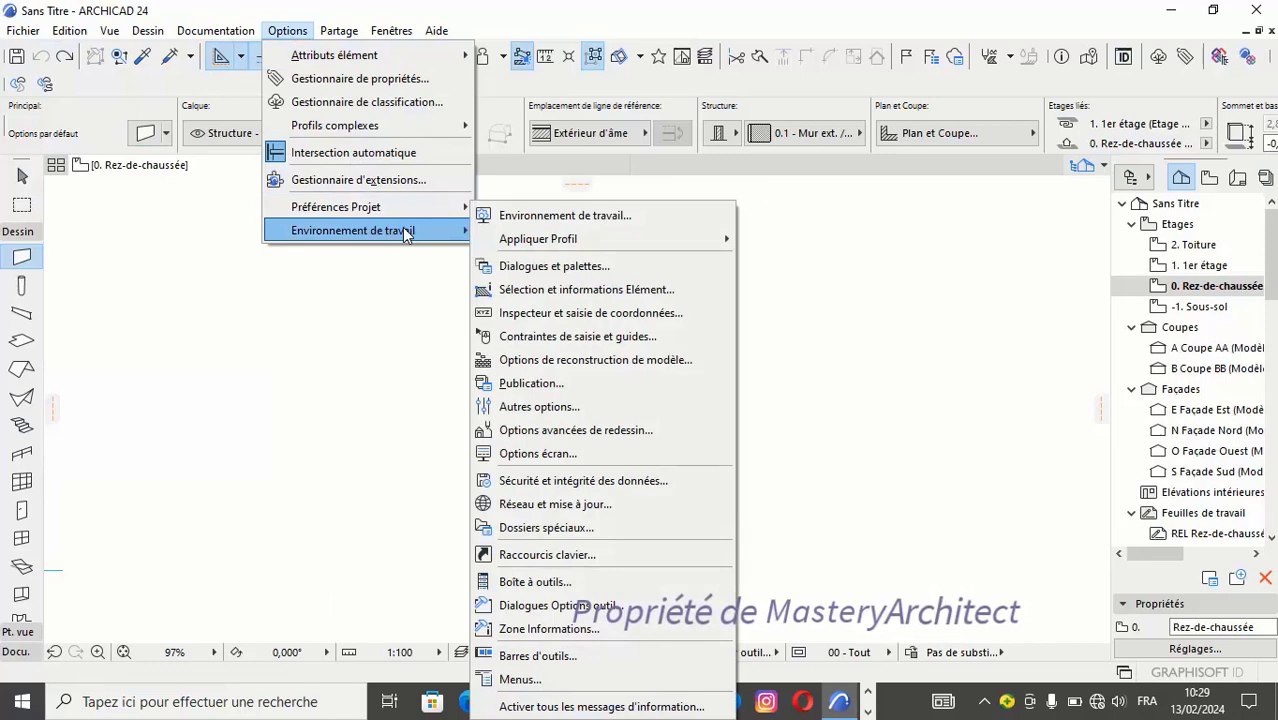
click(582, 313)
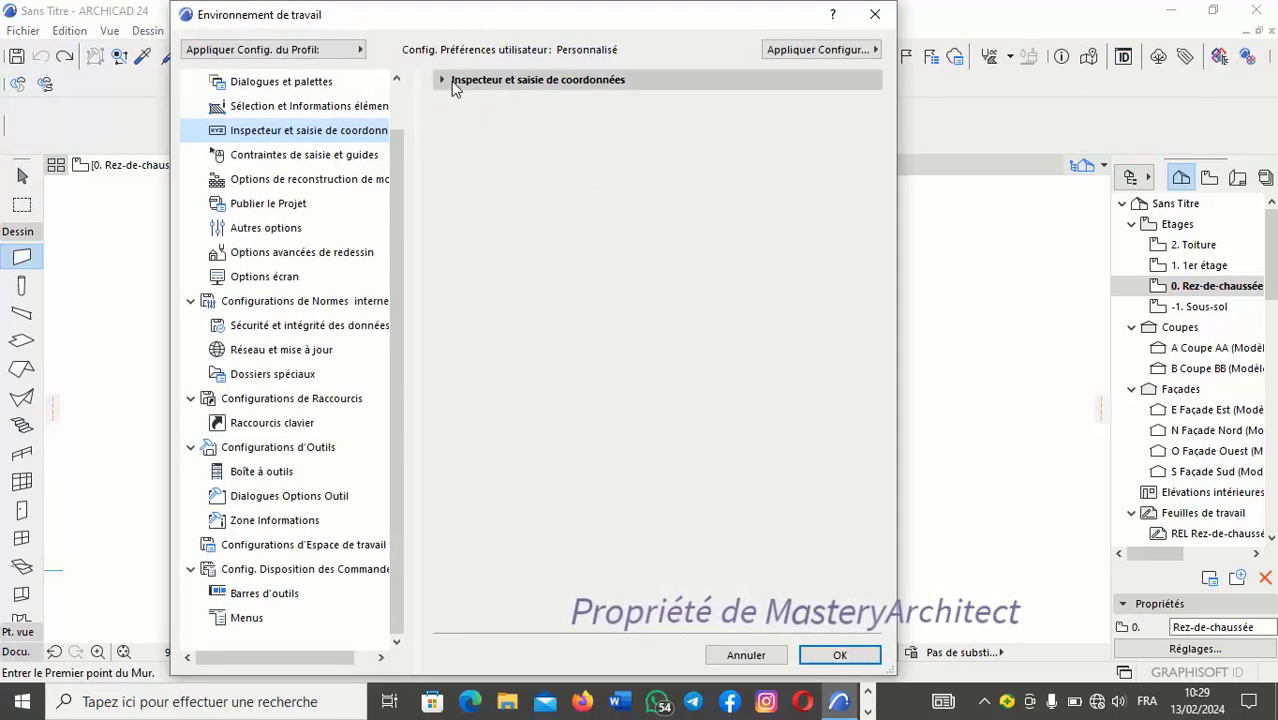
click(451, 81)
click(439, 112)
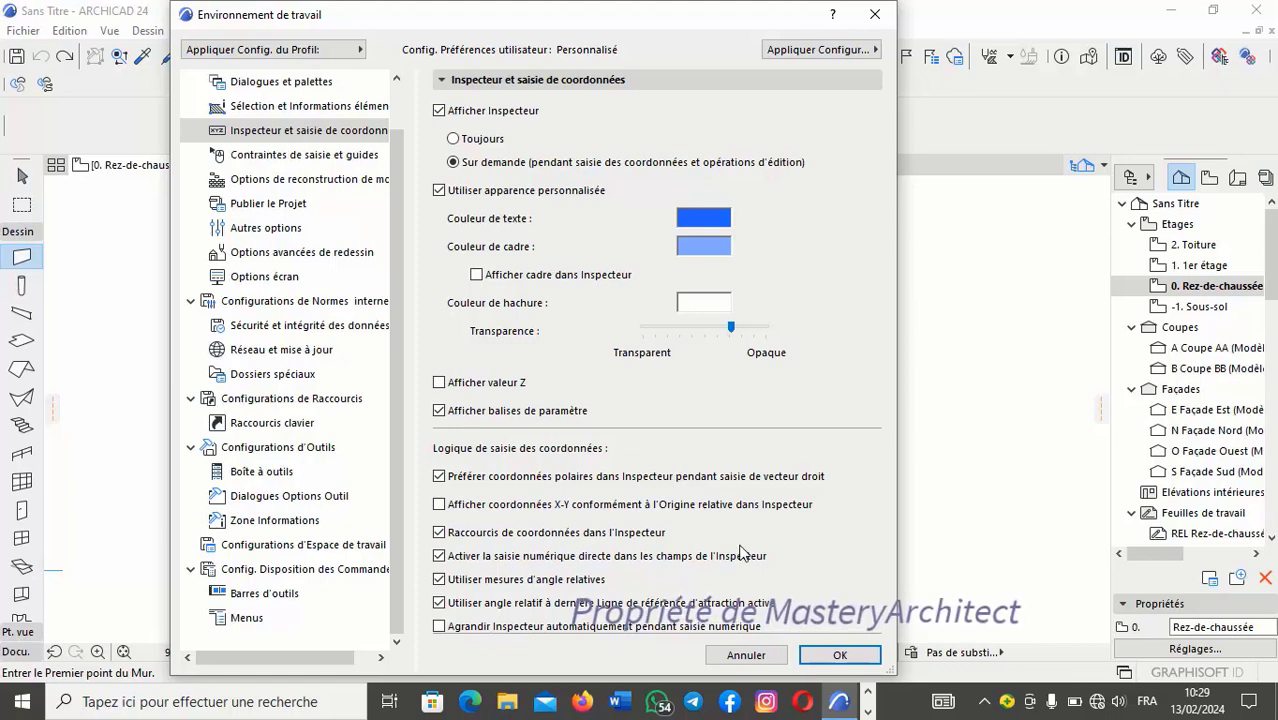
click(838, 656)
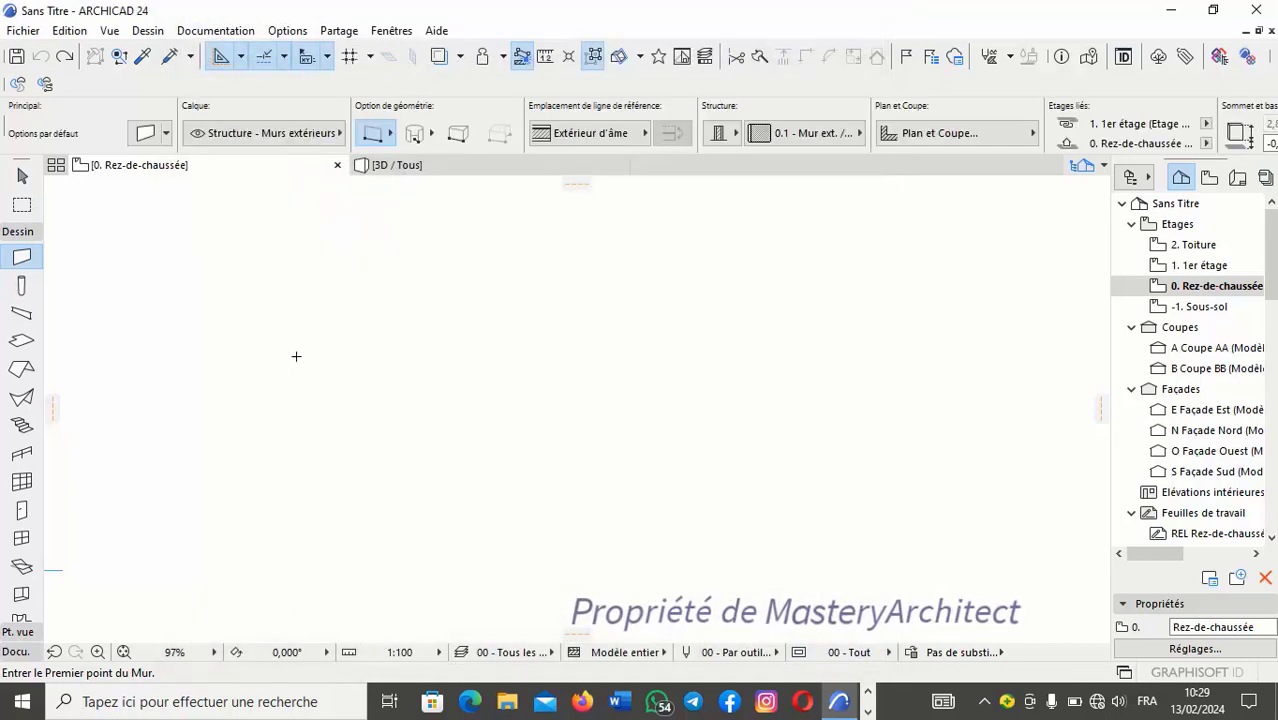
click(303, 361)
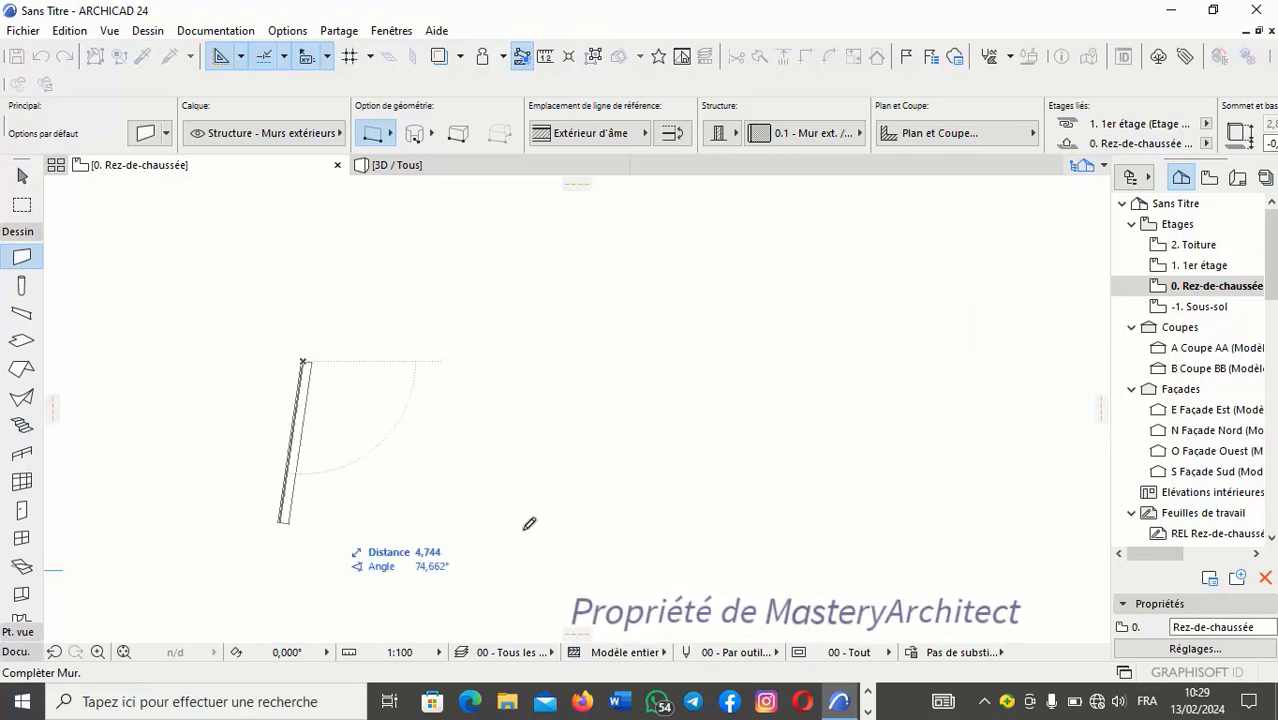
key(Escape)
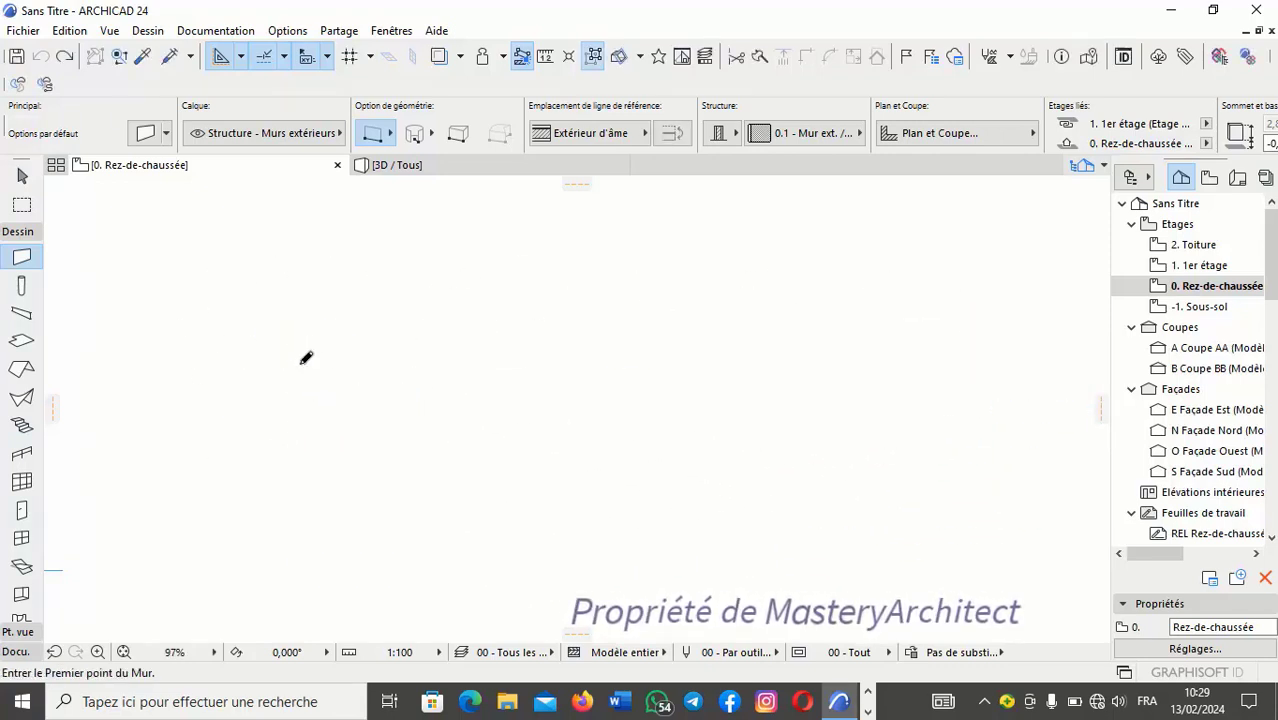
- Set "Afficher Inspecteur" to "Toujours" in the "Inspecteur et saisie de coordonnées" work environment settings
click(285, 31)
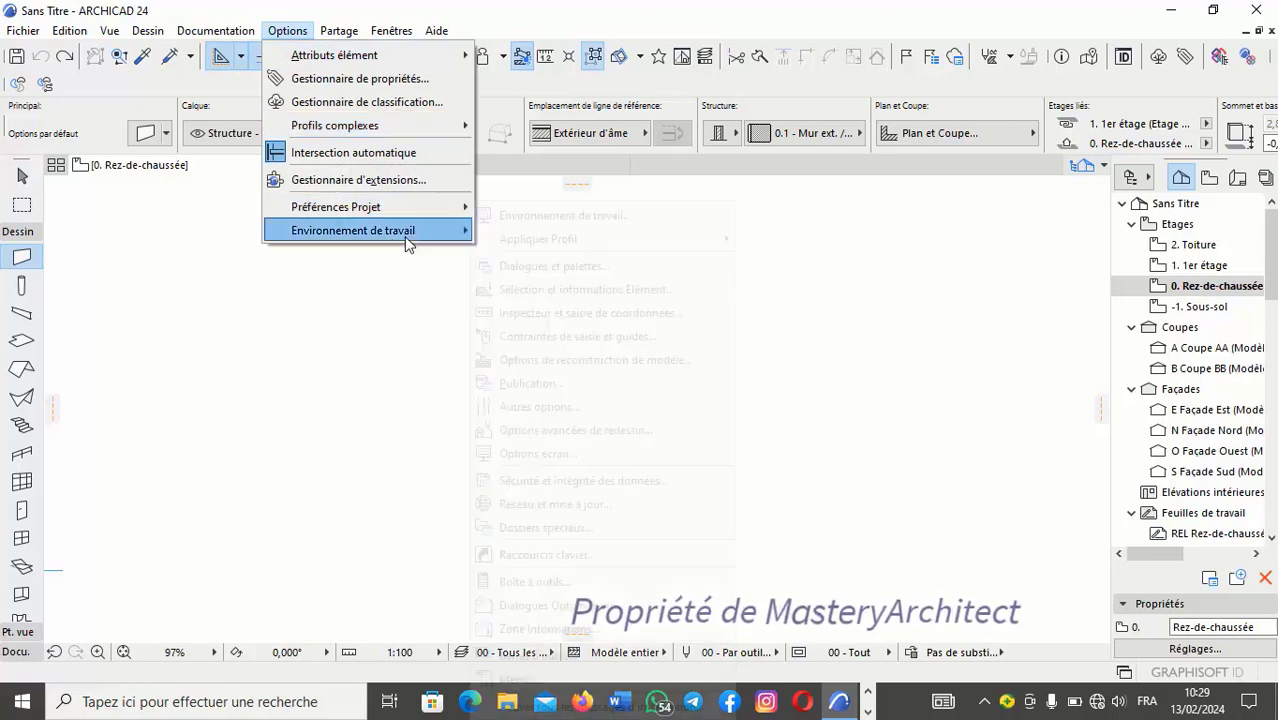
mouse_move(405, 232)
mouse_move(560, 242)
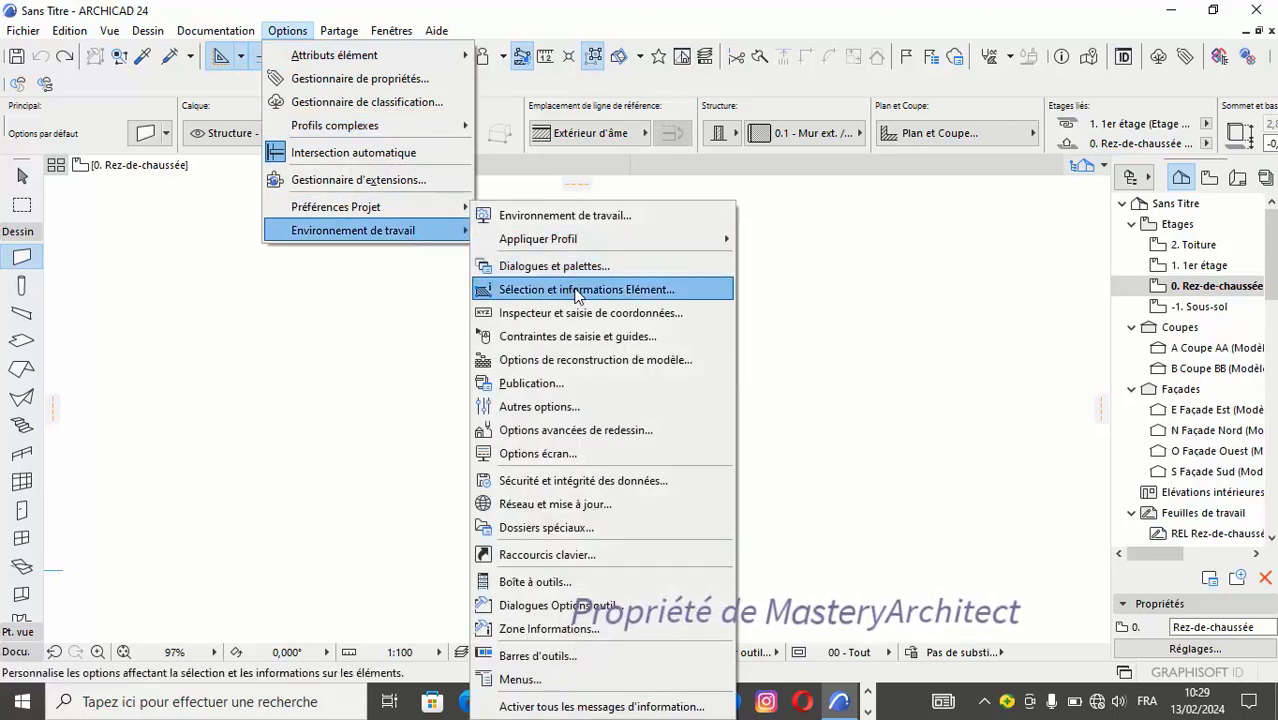
click(585, 313)
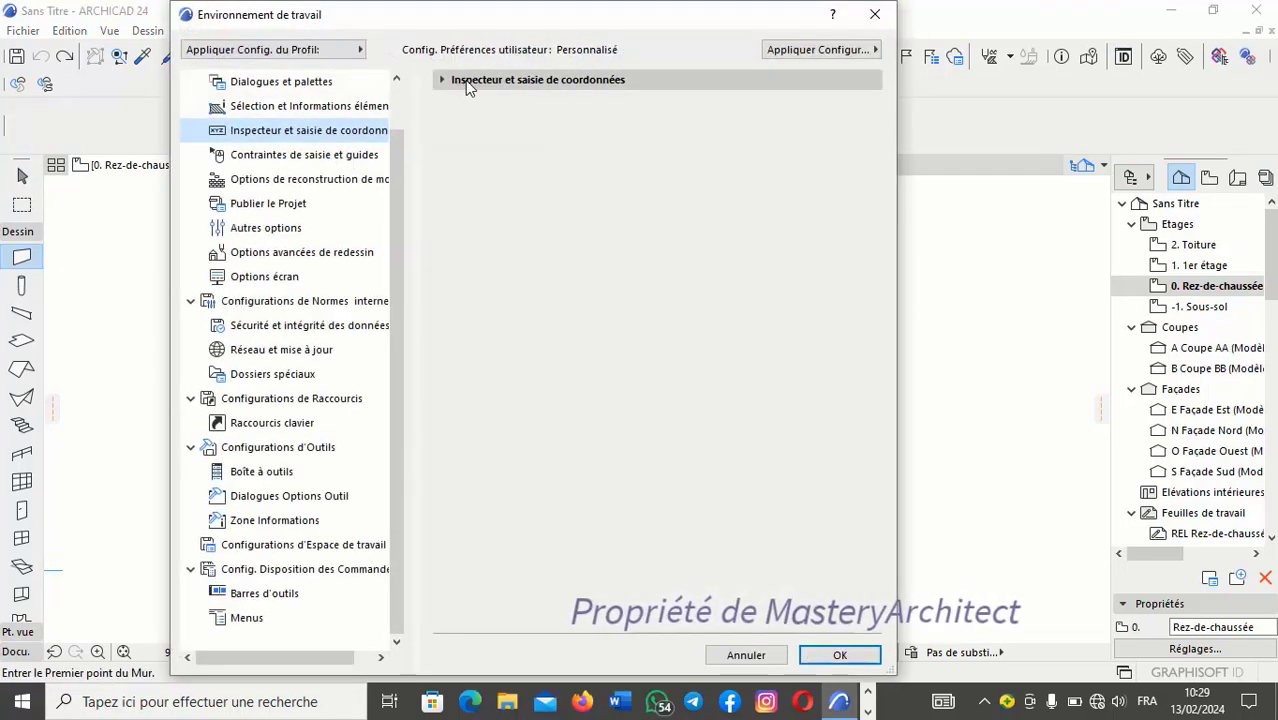
click(465, 80)
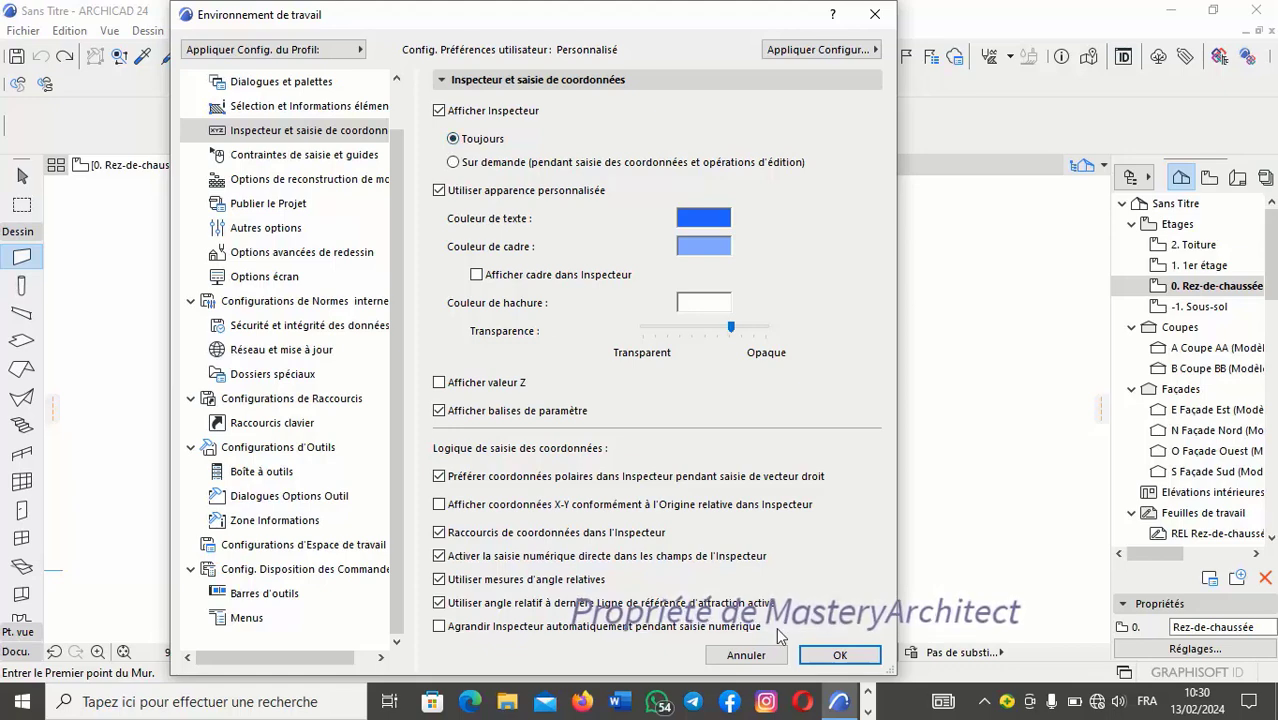
click(838, 657)
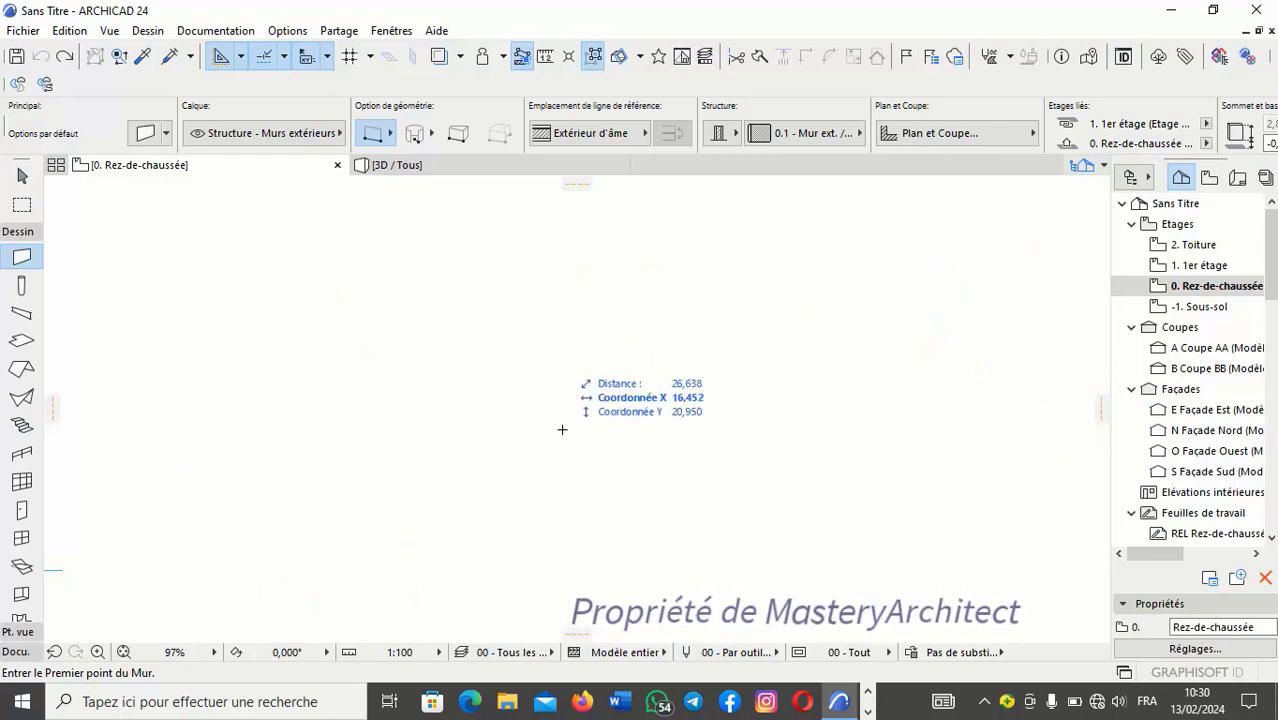
- Draw a horizontal wall with a distance of 20 across the upper part of the ground-floor plan
click(210, 289)
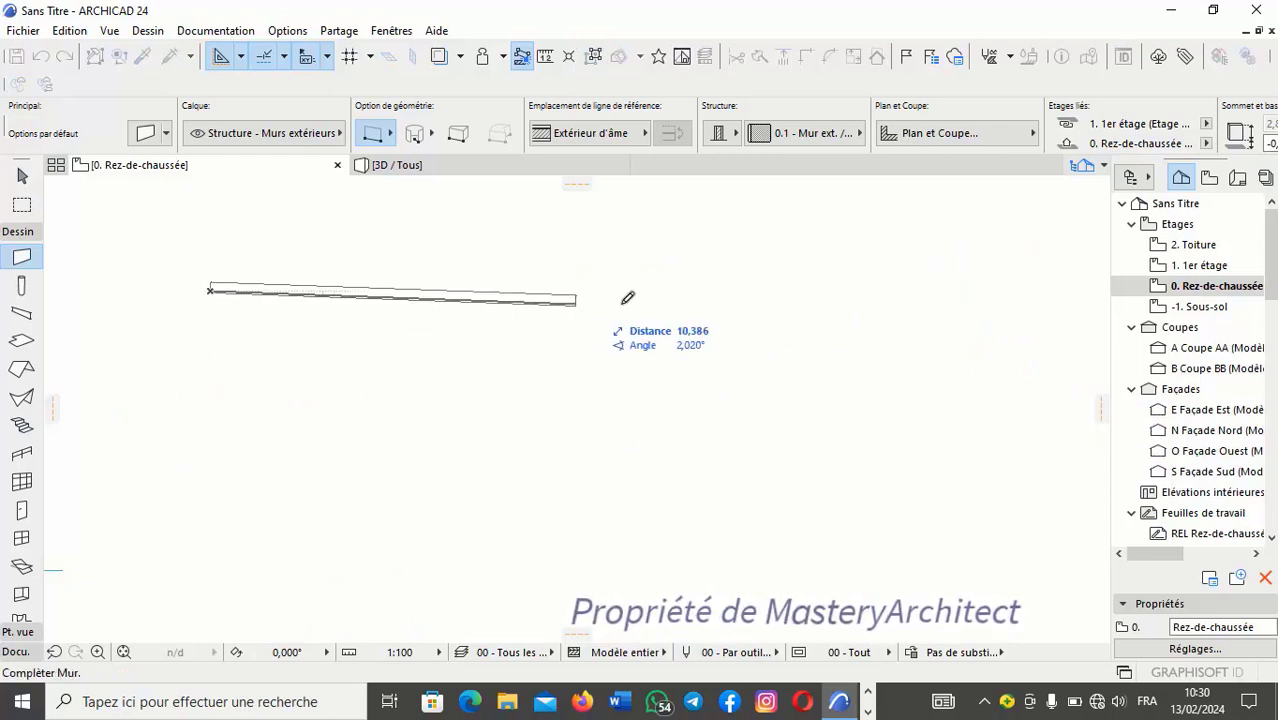
click(211, 290)
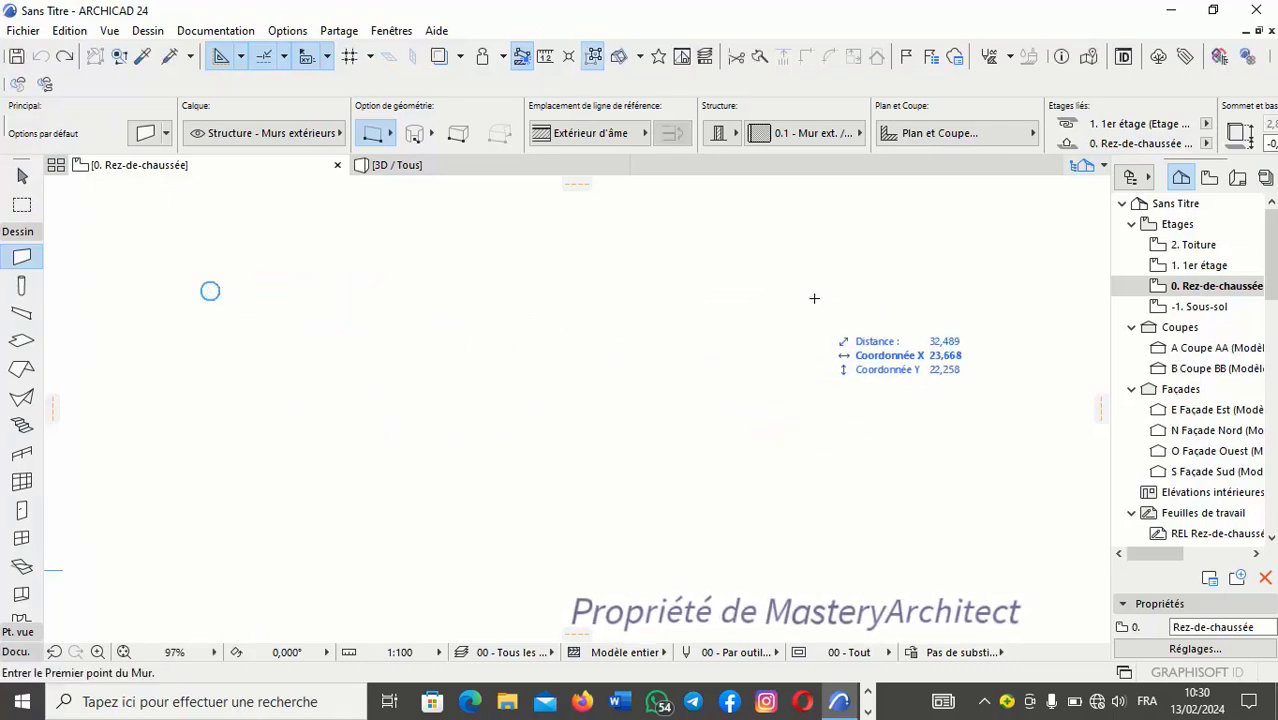
click(193, 281)
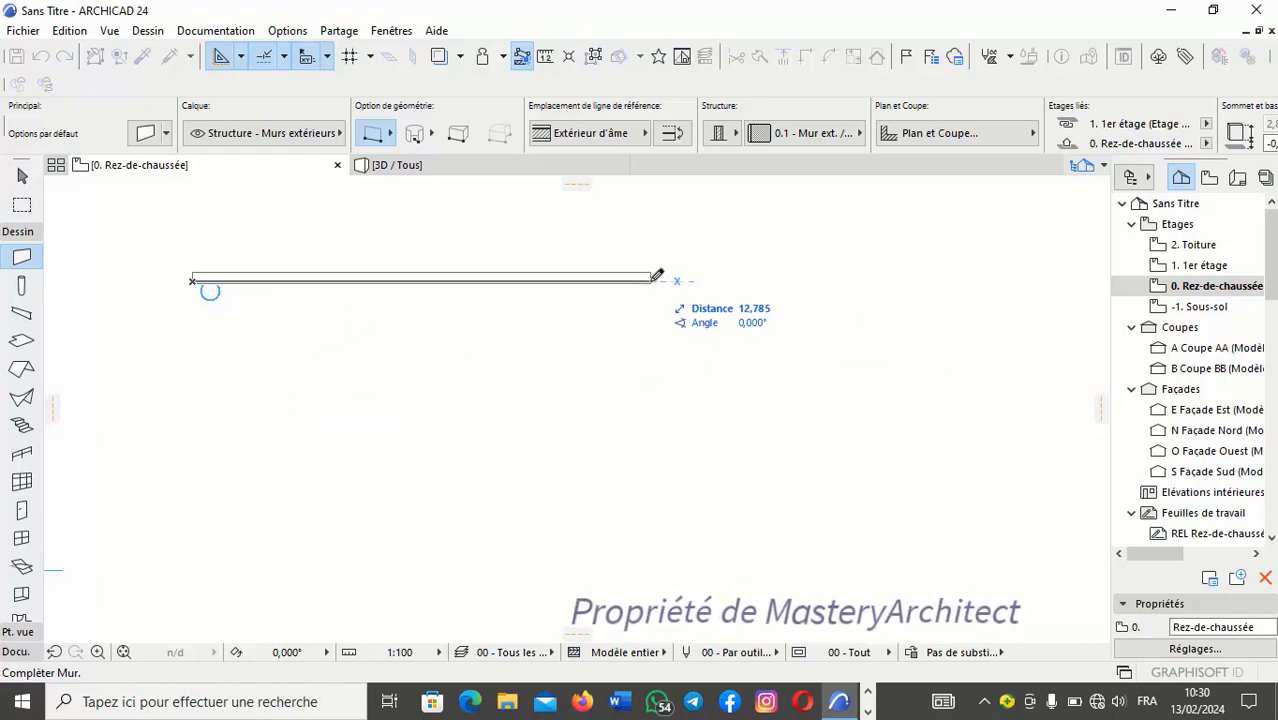
text(20)
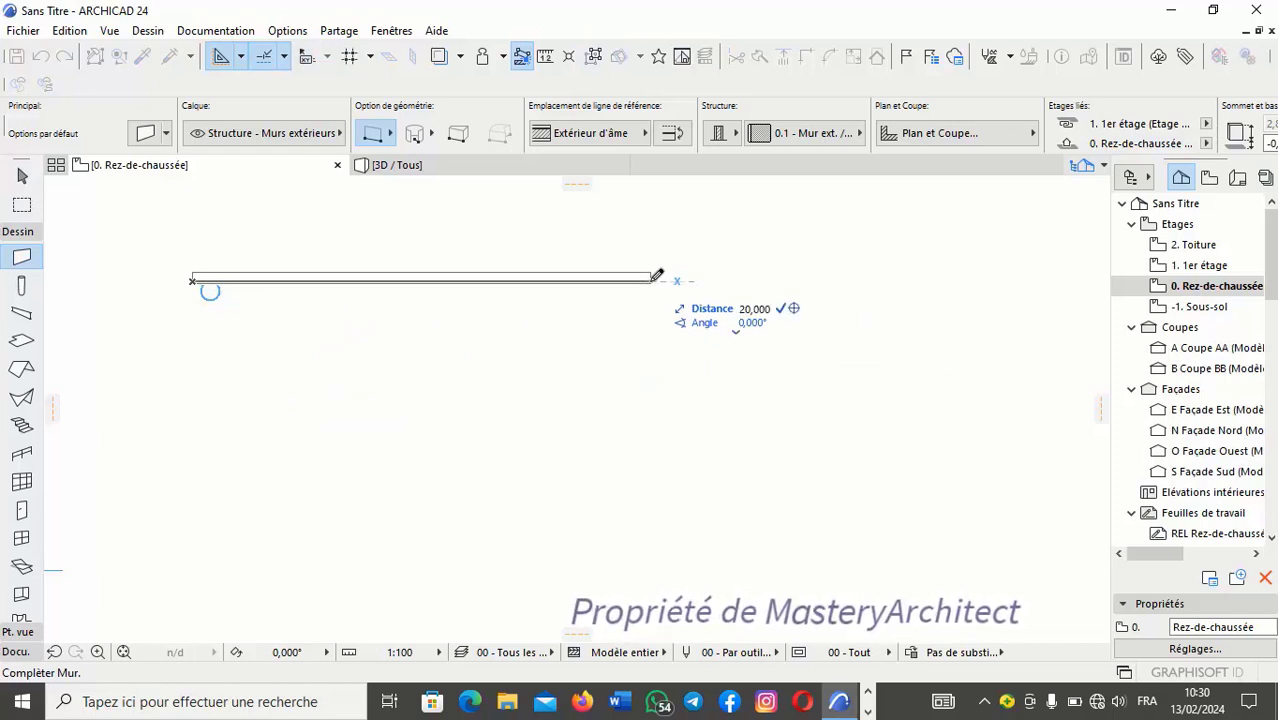
key(Return)
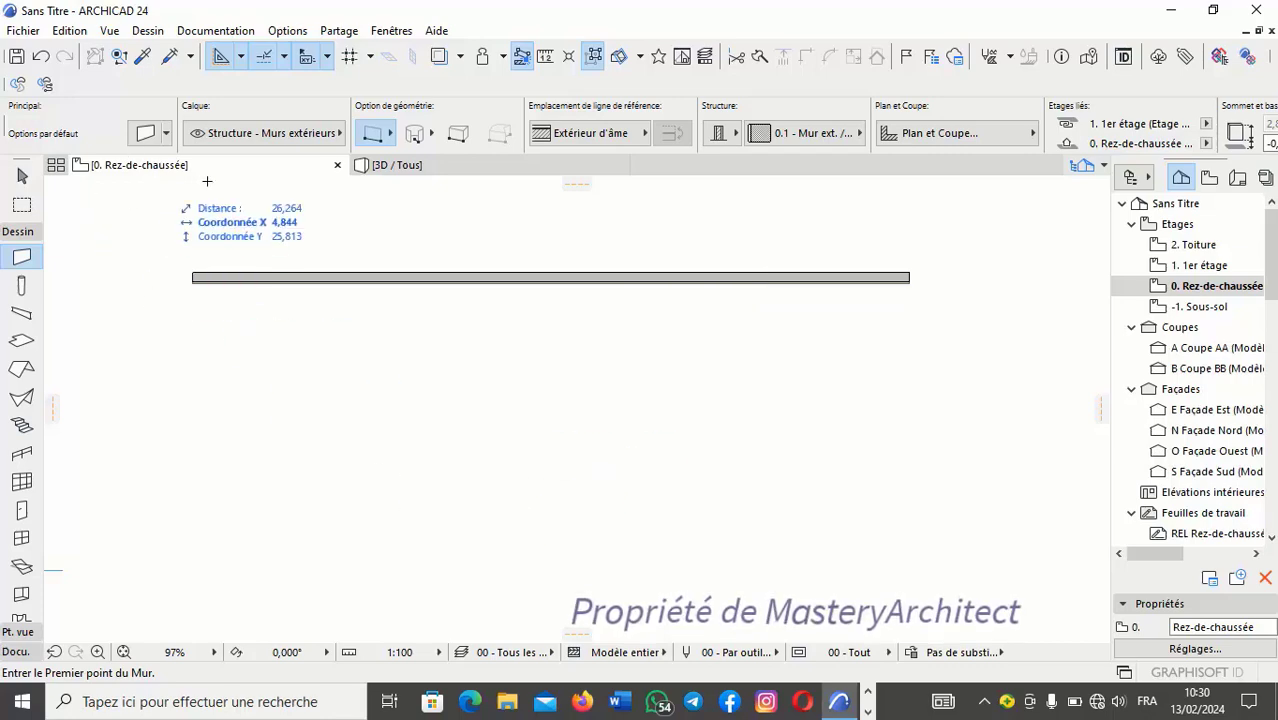
- Review the "Inspecteur et saisie de coordonnées" work environment settings with the dialog moved off the plan, and confirm them without changes
click(287, 30)
mouse_move(388, 232)
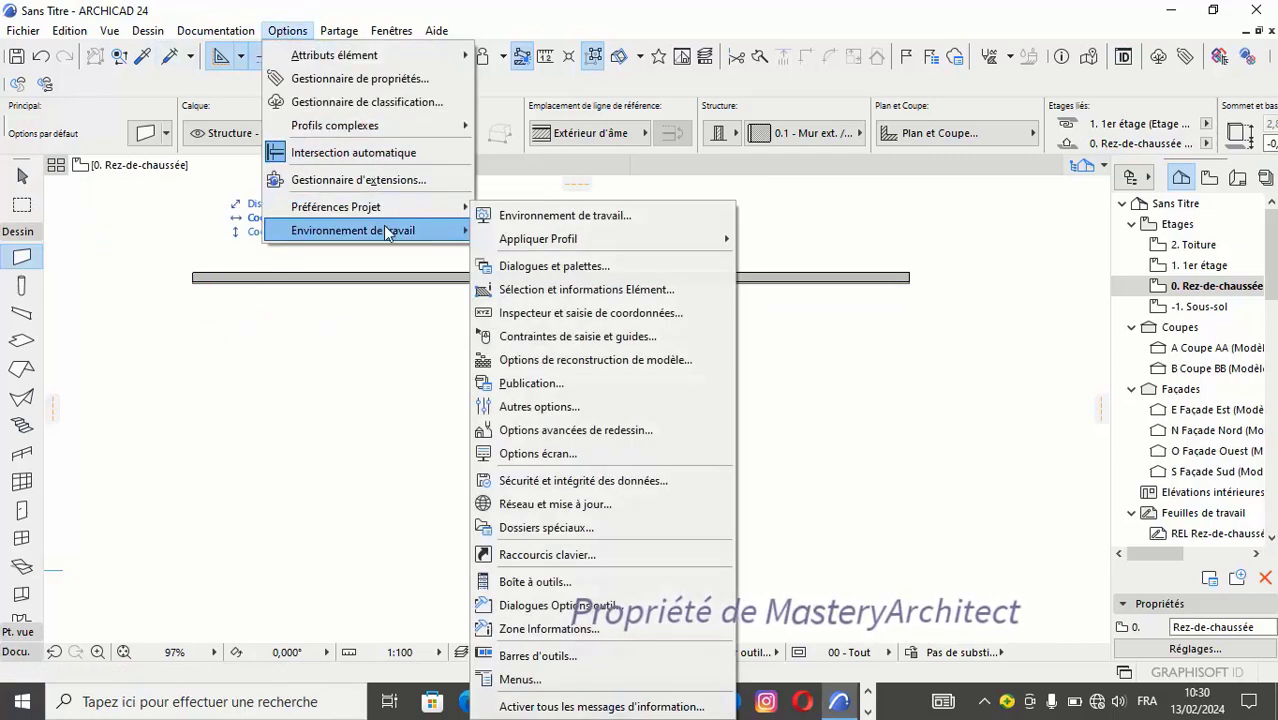
click(609, 313)
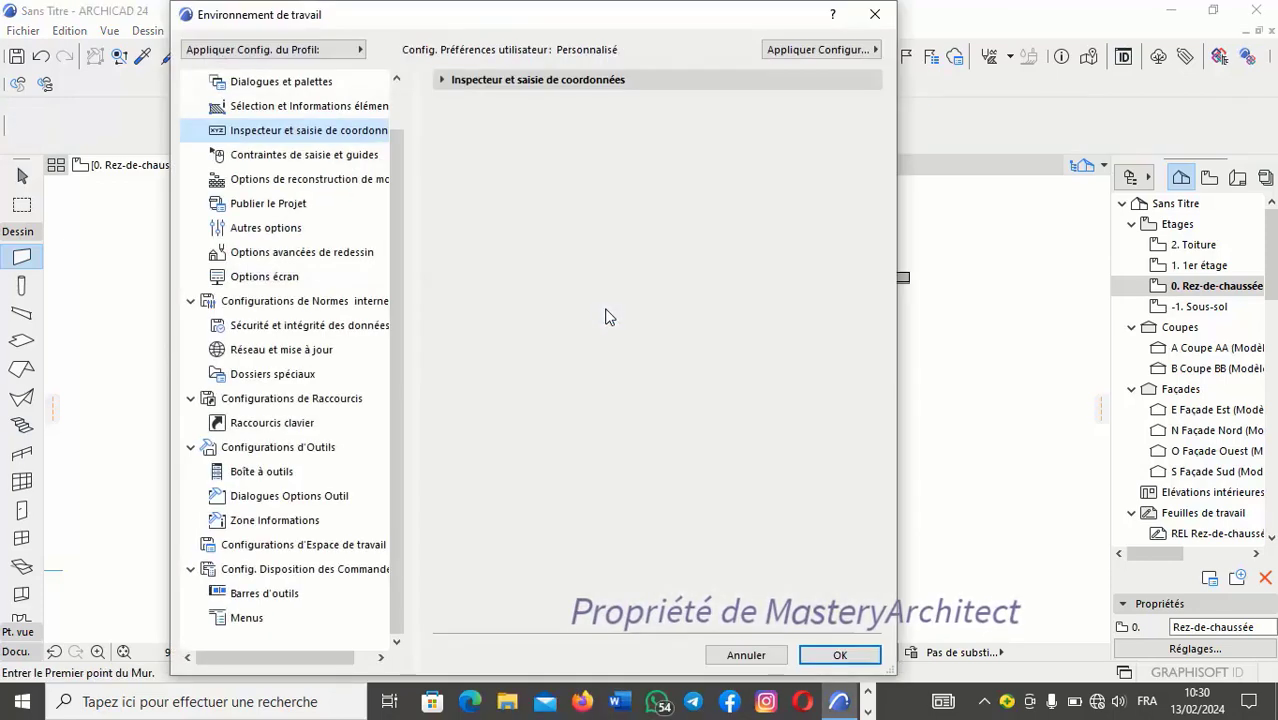
click(530, 86)
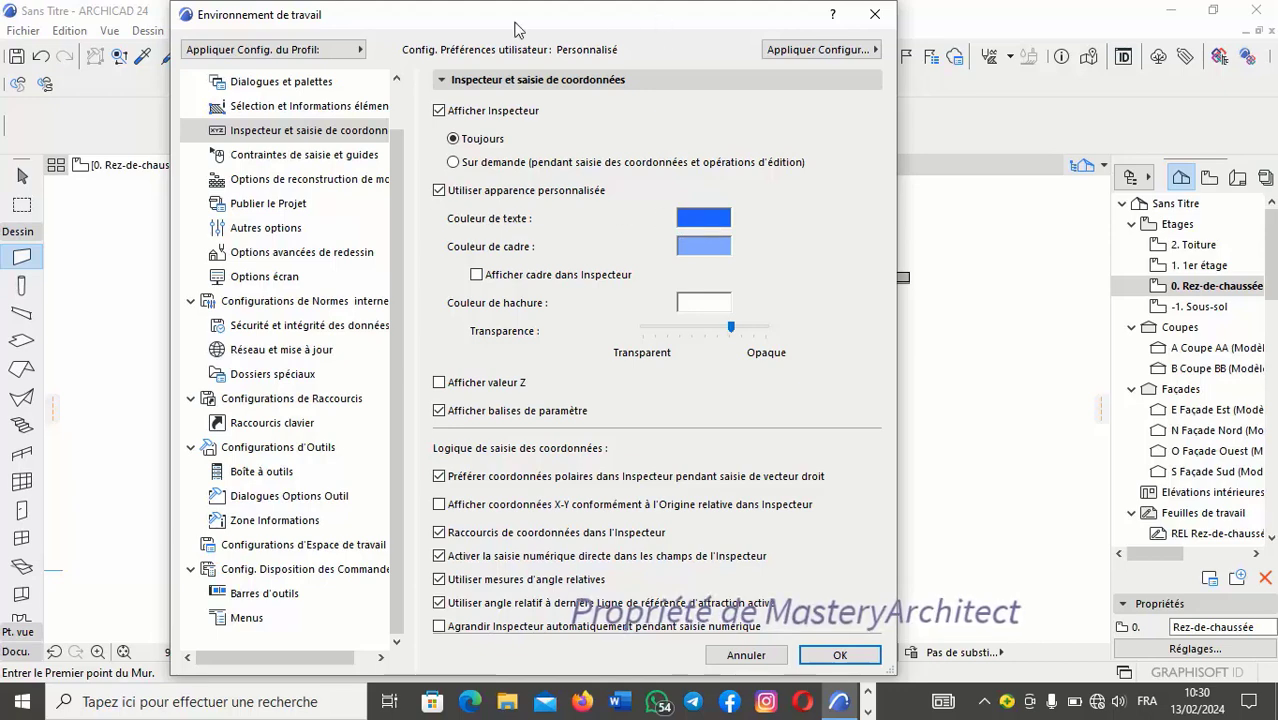
drag(517, 30, 124, 59)
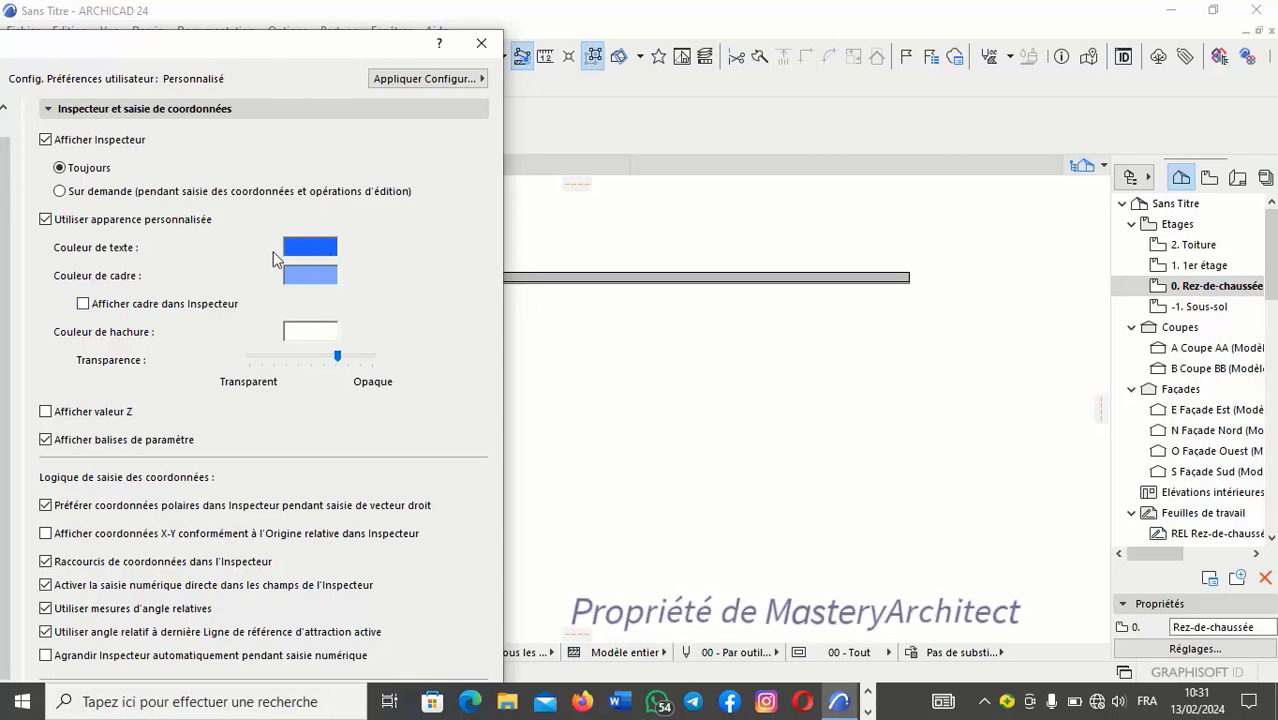
drag(205, 52, 205, 23)
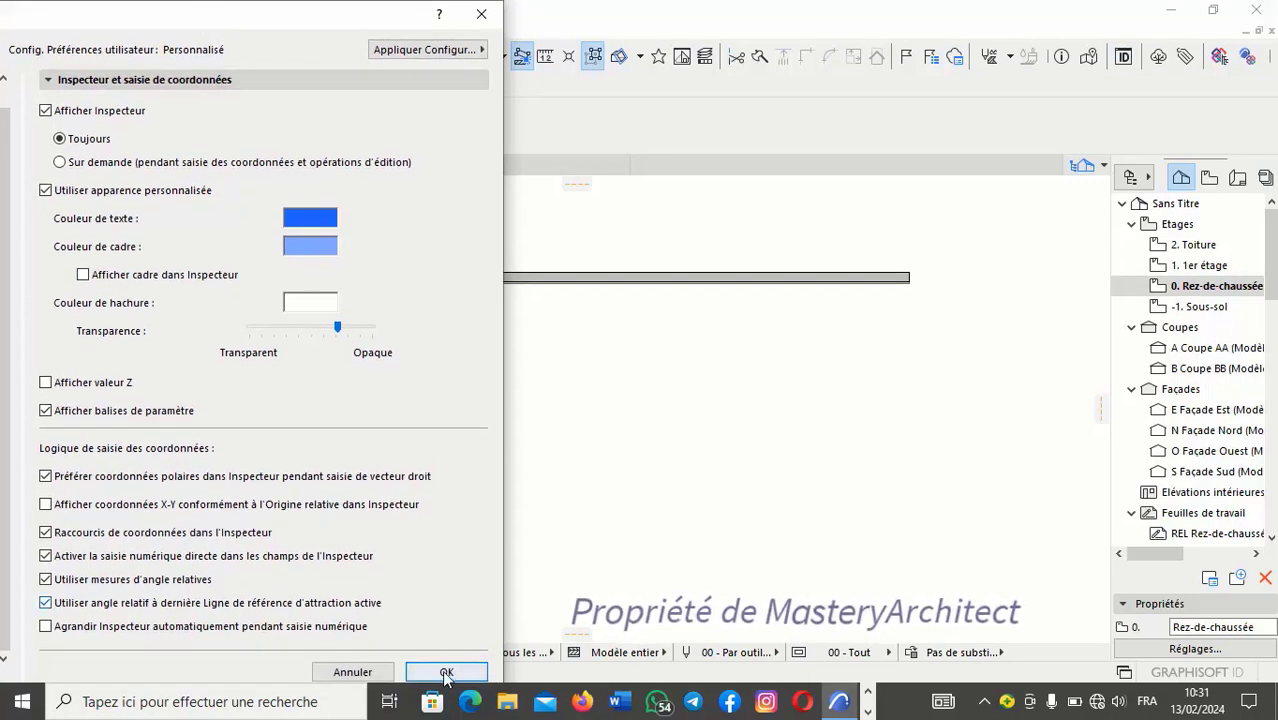
click(446, 671)
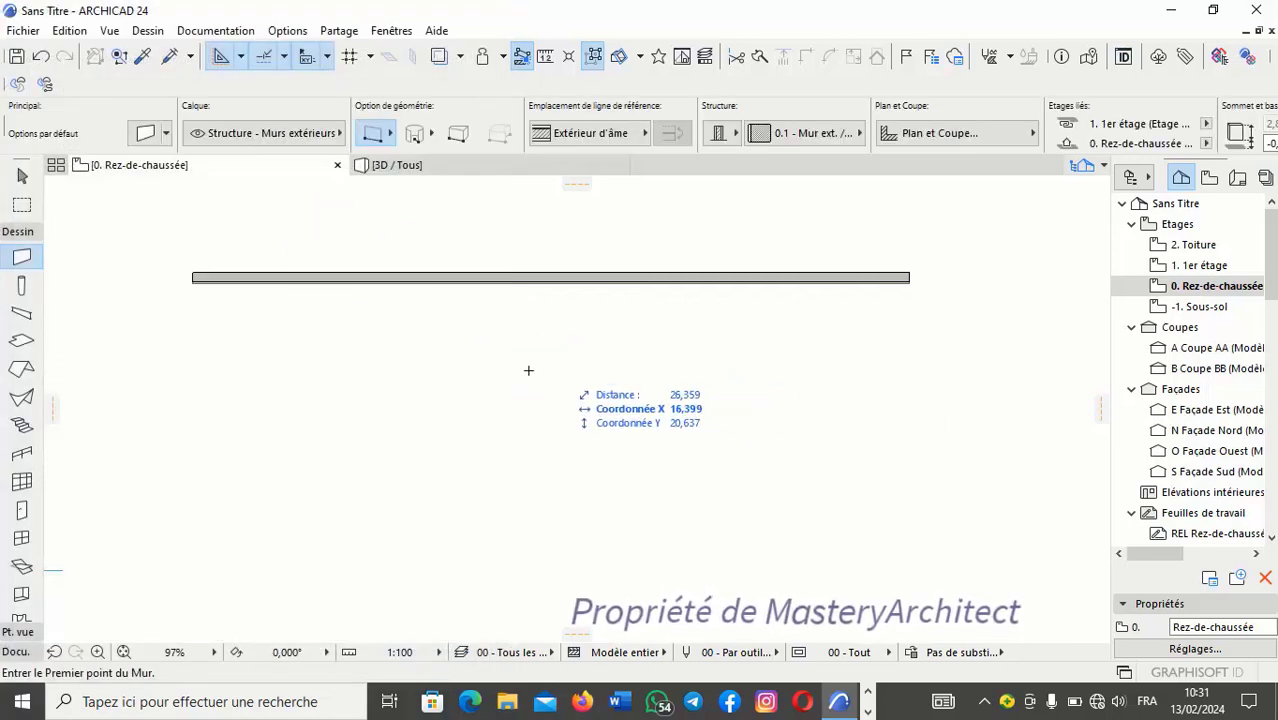
- Enable "Afficher cadre dans Inspecteur", keeping the current frame colour, and check it by drawing a horizontal wall below the existing one
click(300, 31)
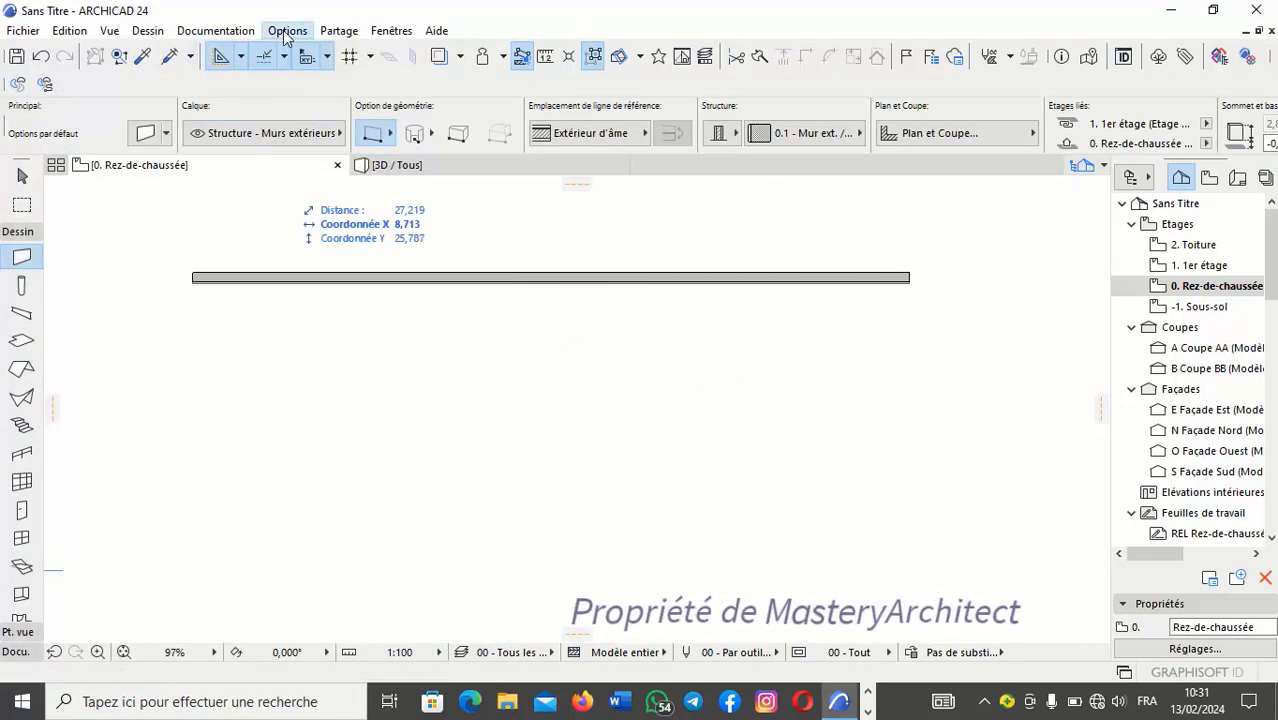
mouse_move(446, 231)
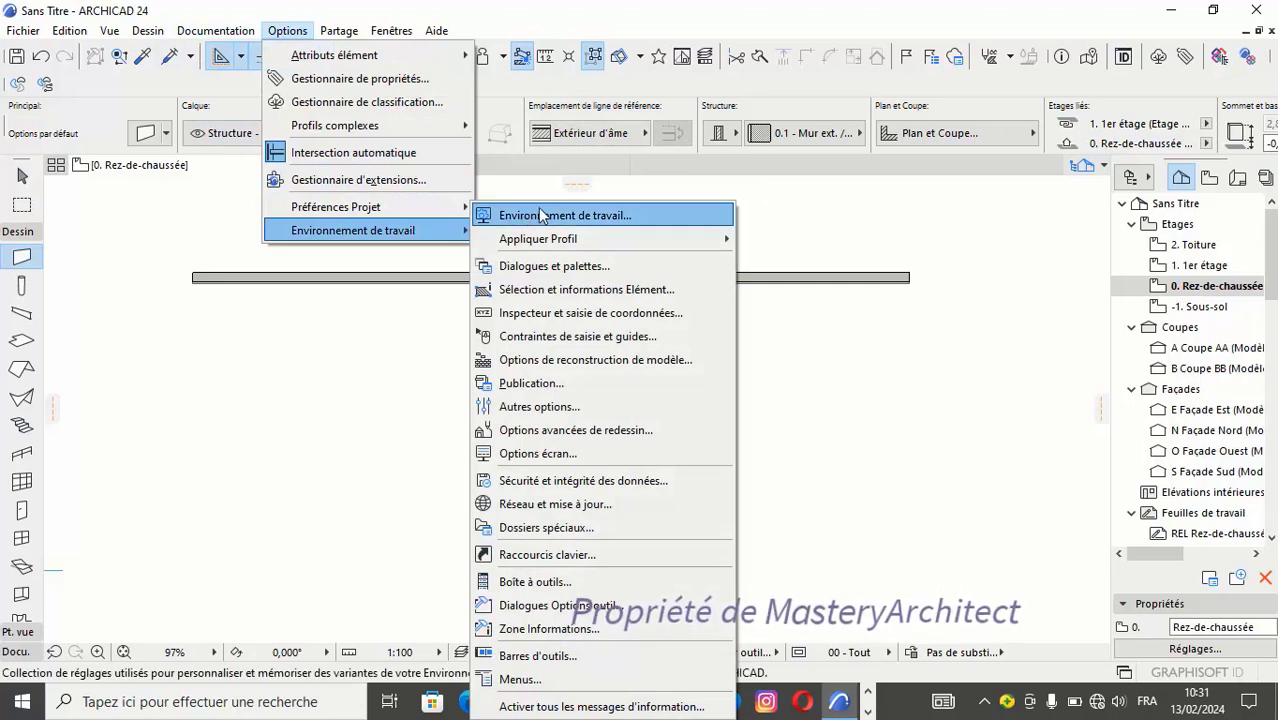
click(605, 313)
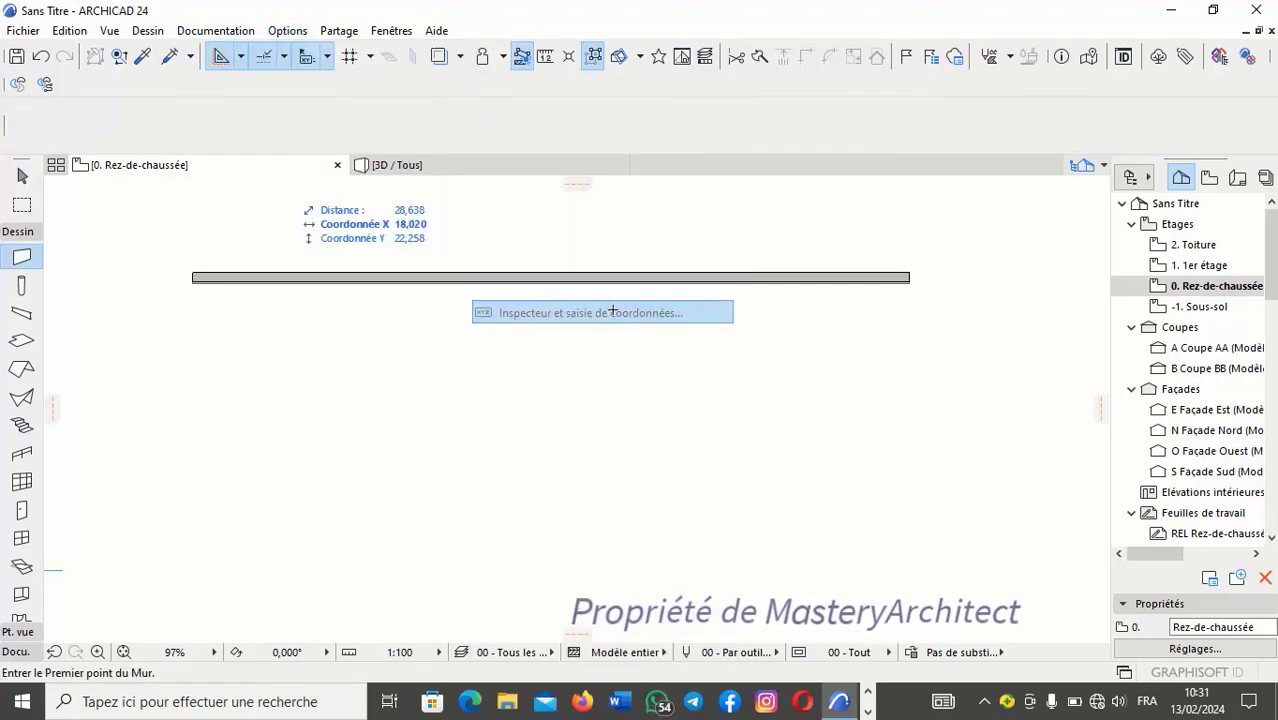
click(194, 80)
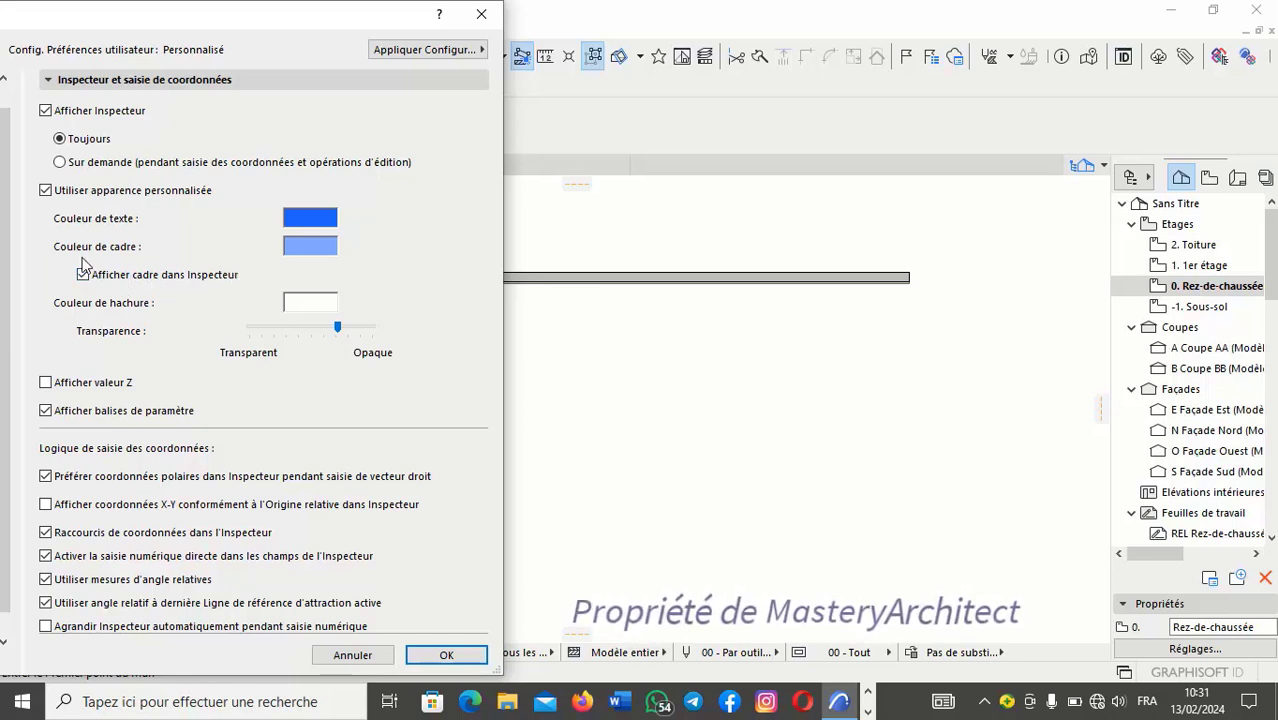
click(320, 256)
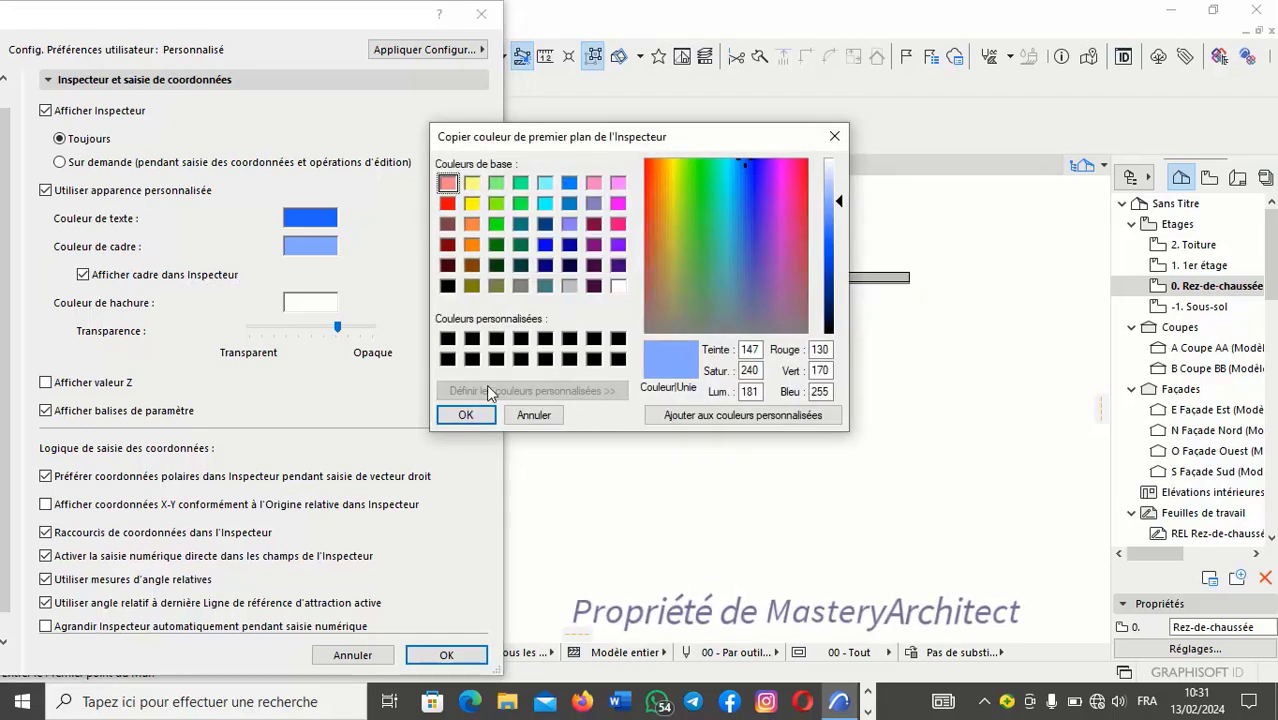
click(452, 414)
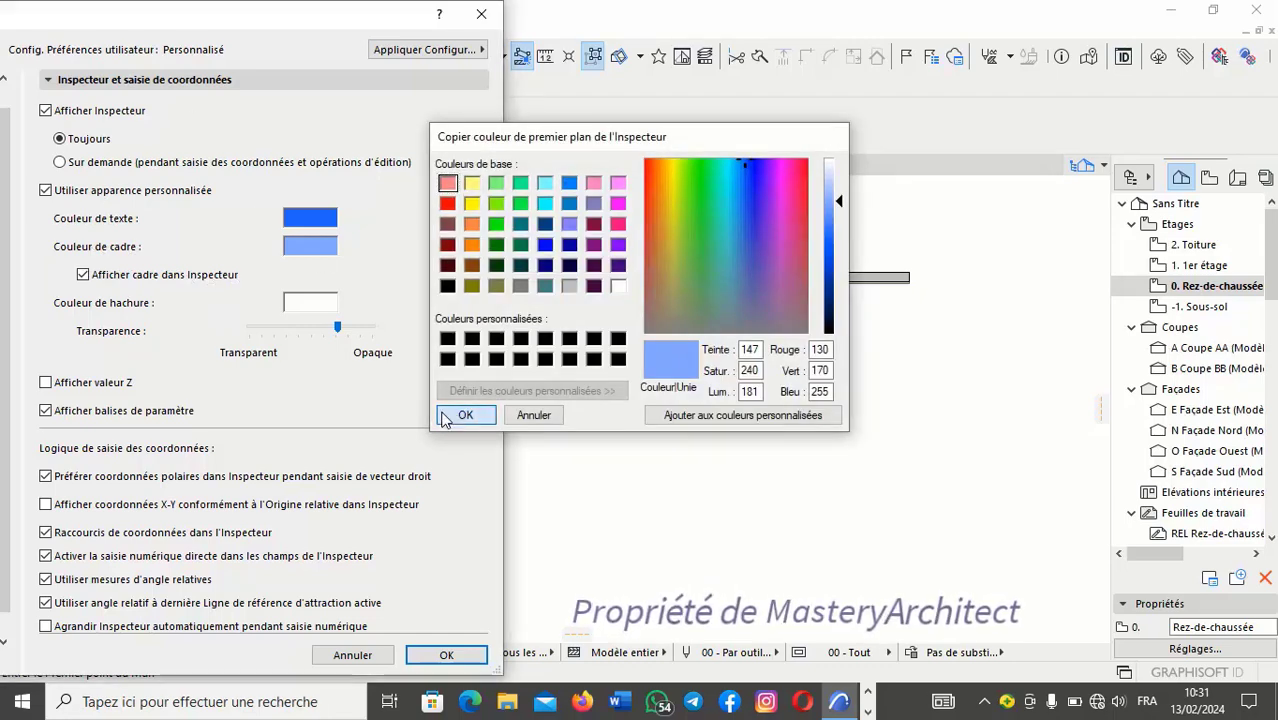
click(446, 655)
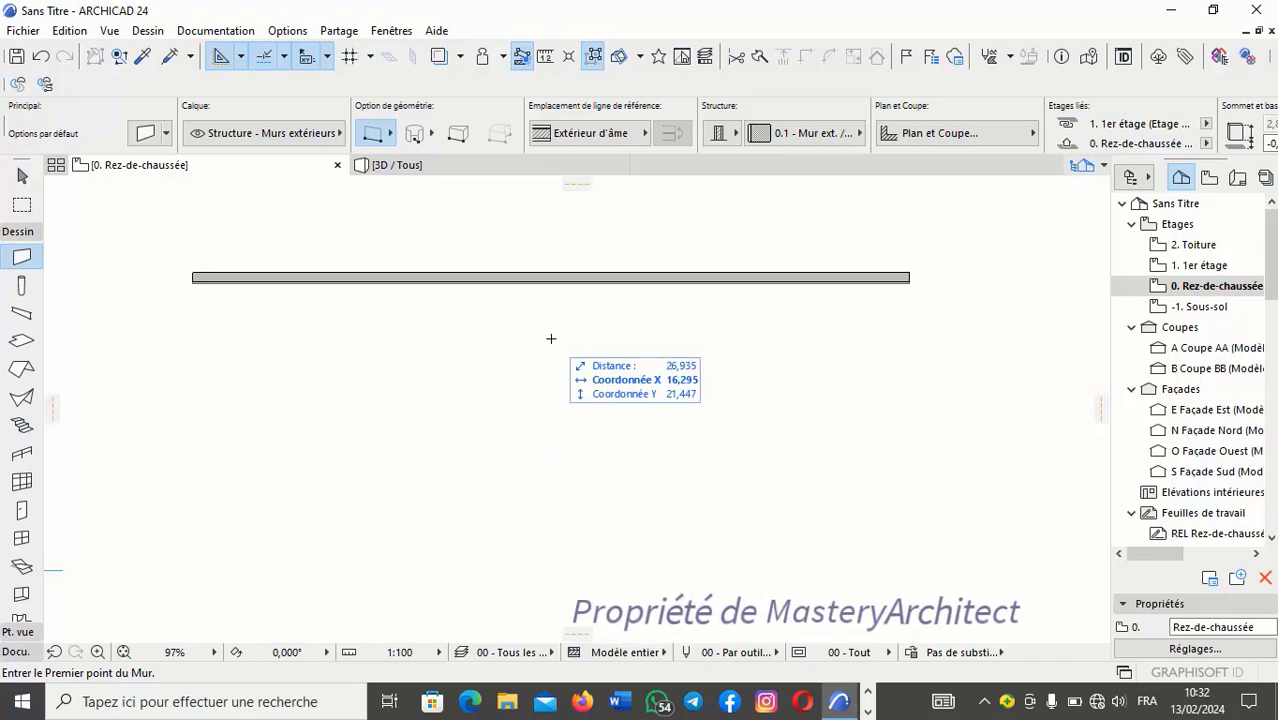
click(381, 411)
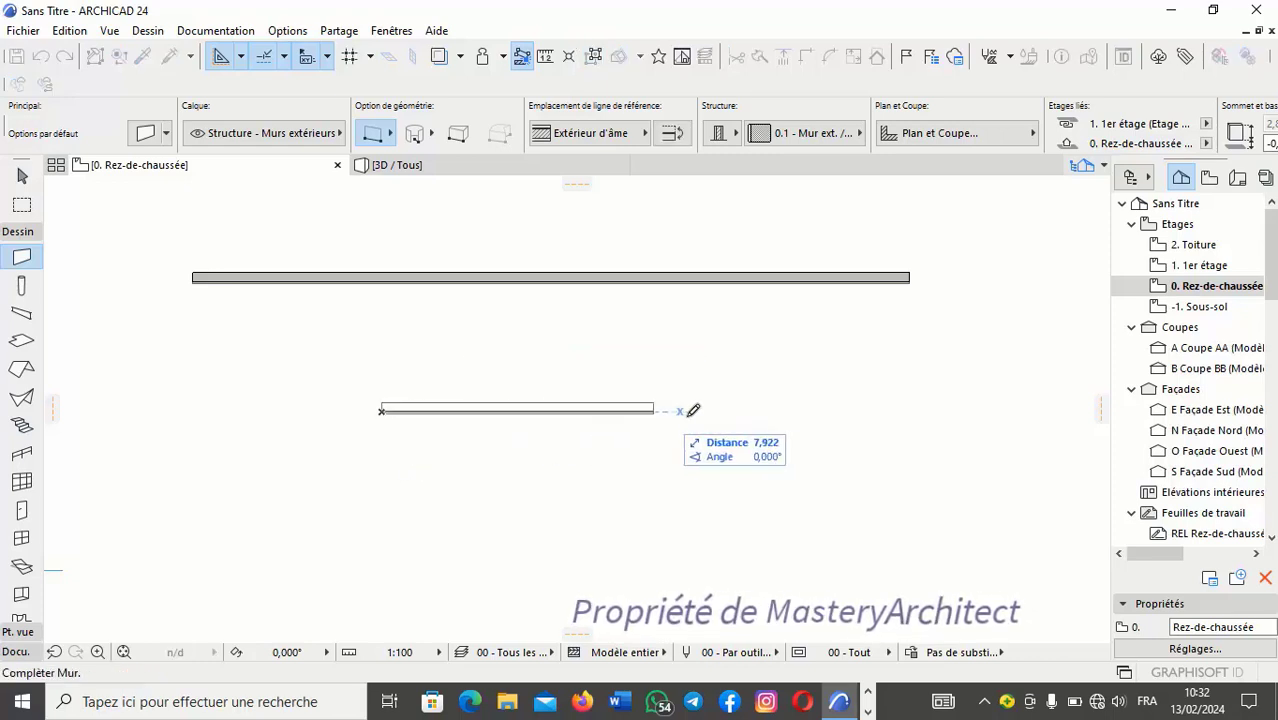
click(811, 409)
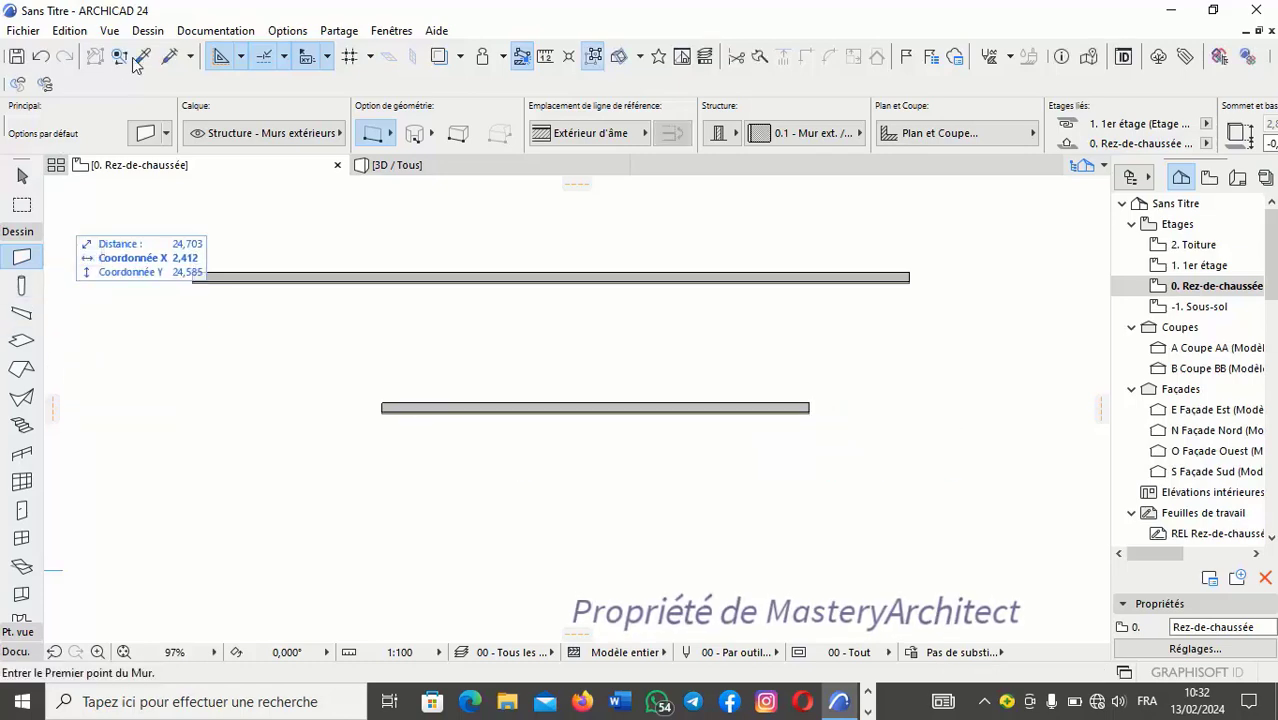
- Set the Inspector's "Couleur de cadre" to bright pink (255, 0, 128) in the work environment settings
click(299, 33)
mouse_move(355, 230)
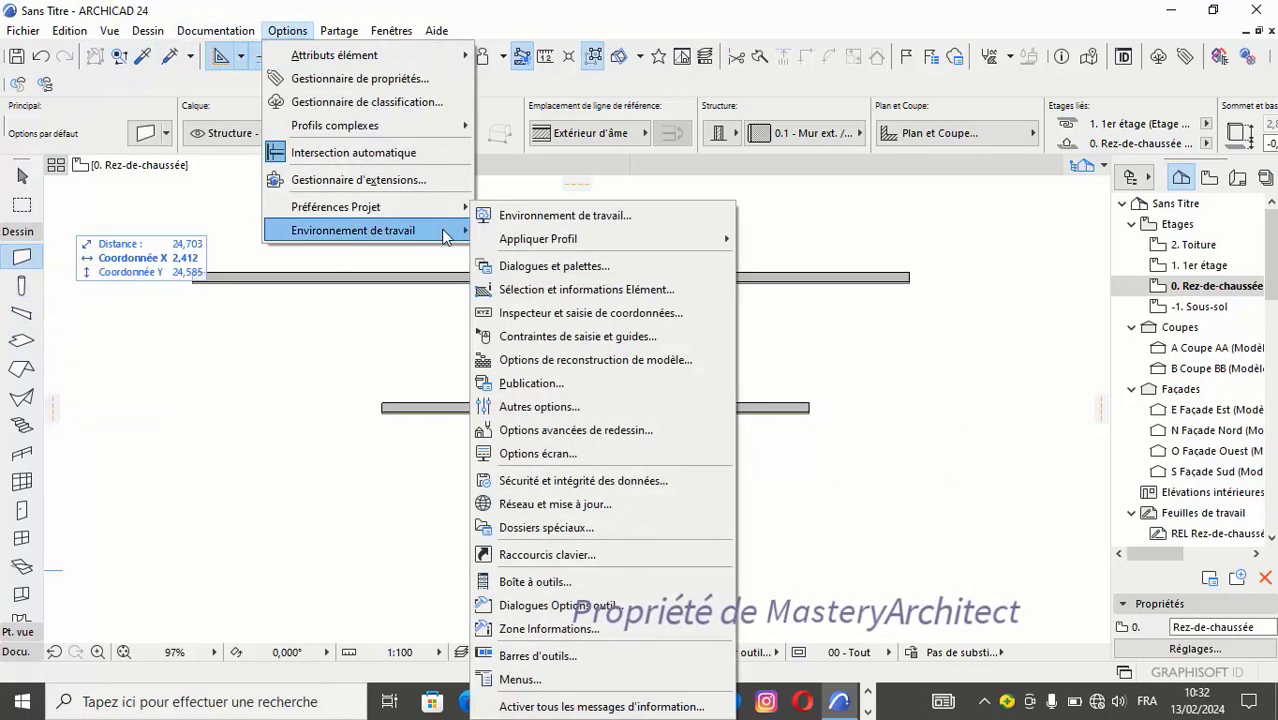
click(587, 315)
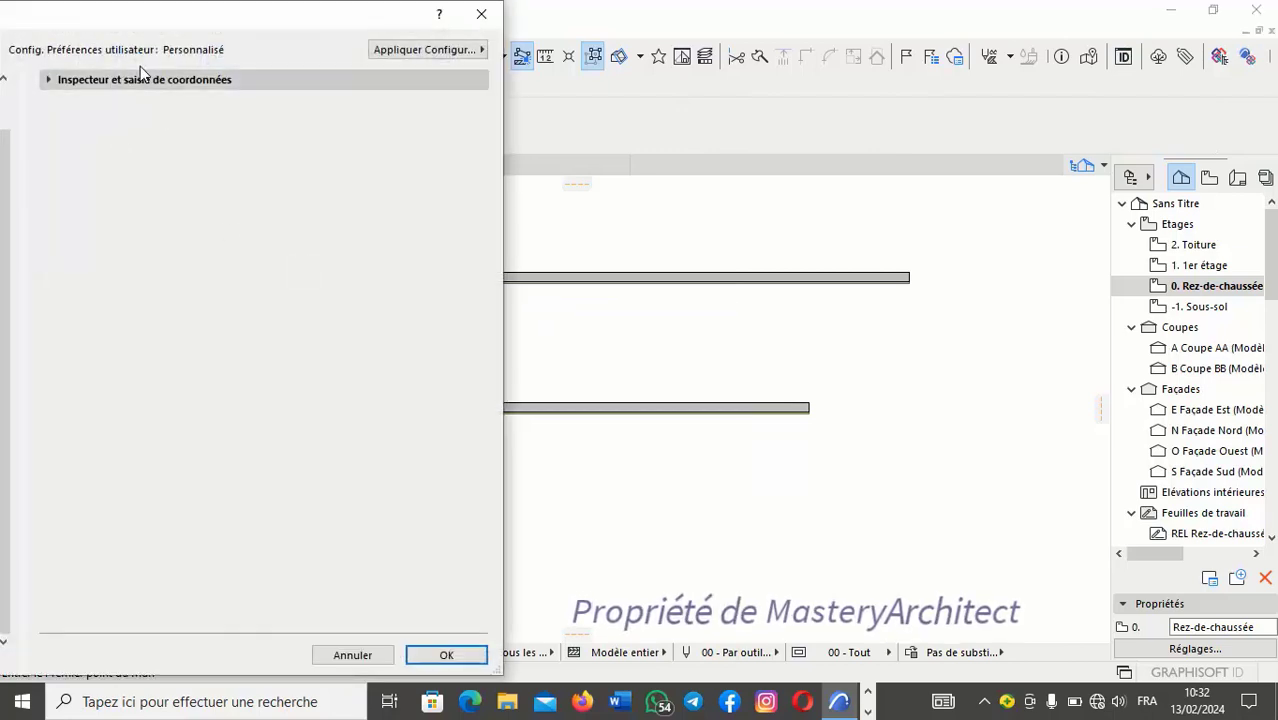
click(143, 80)
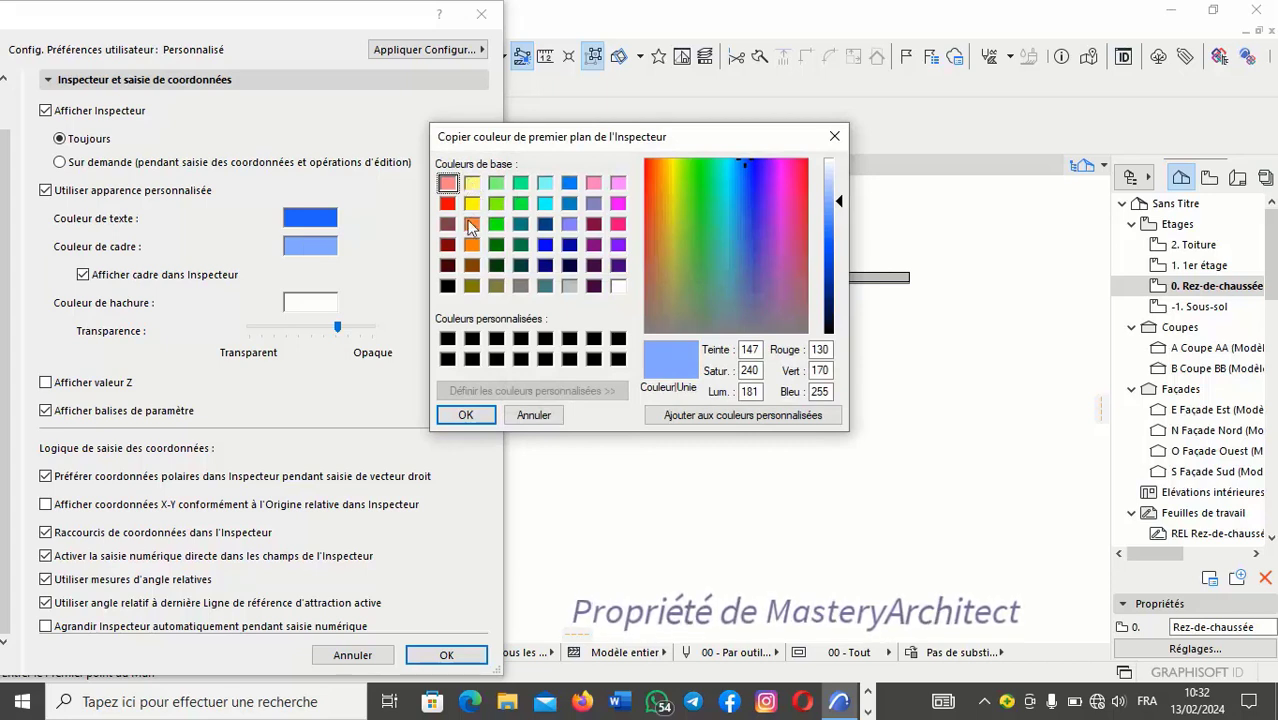
click(618, 226)
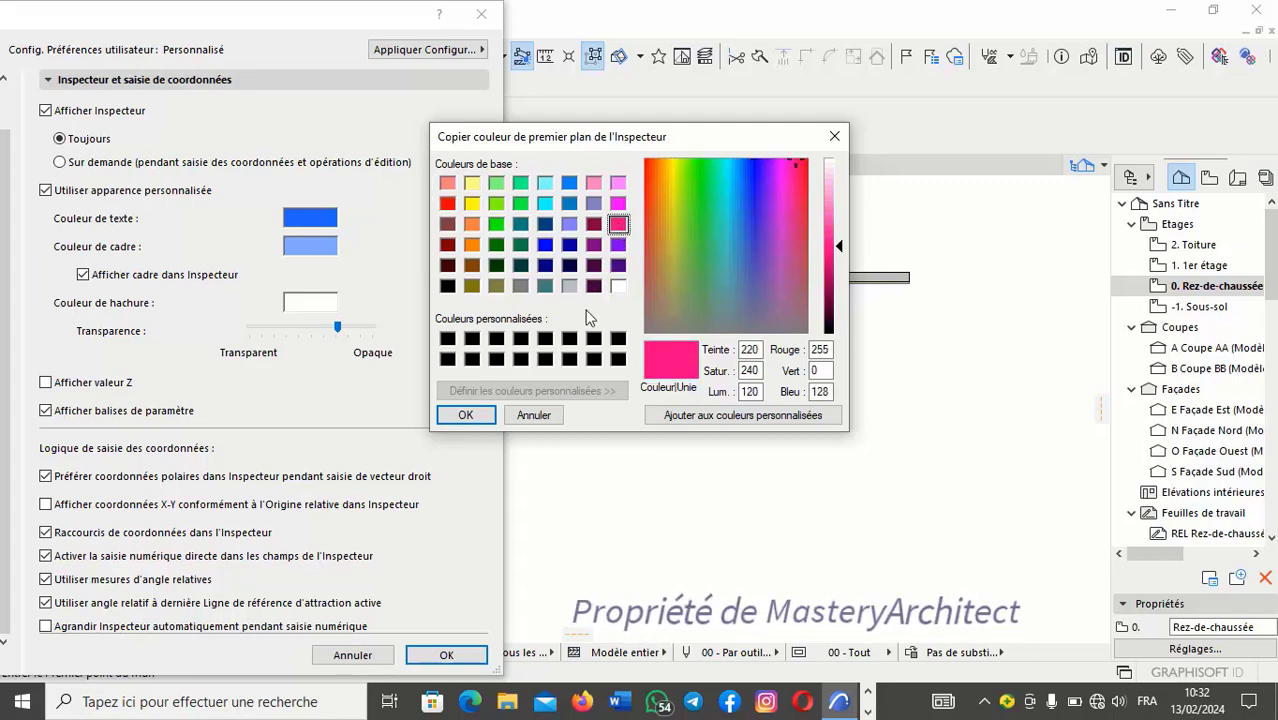
click(466, 416)
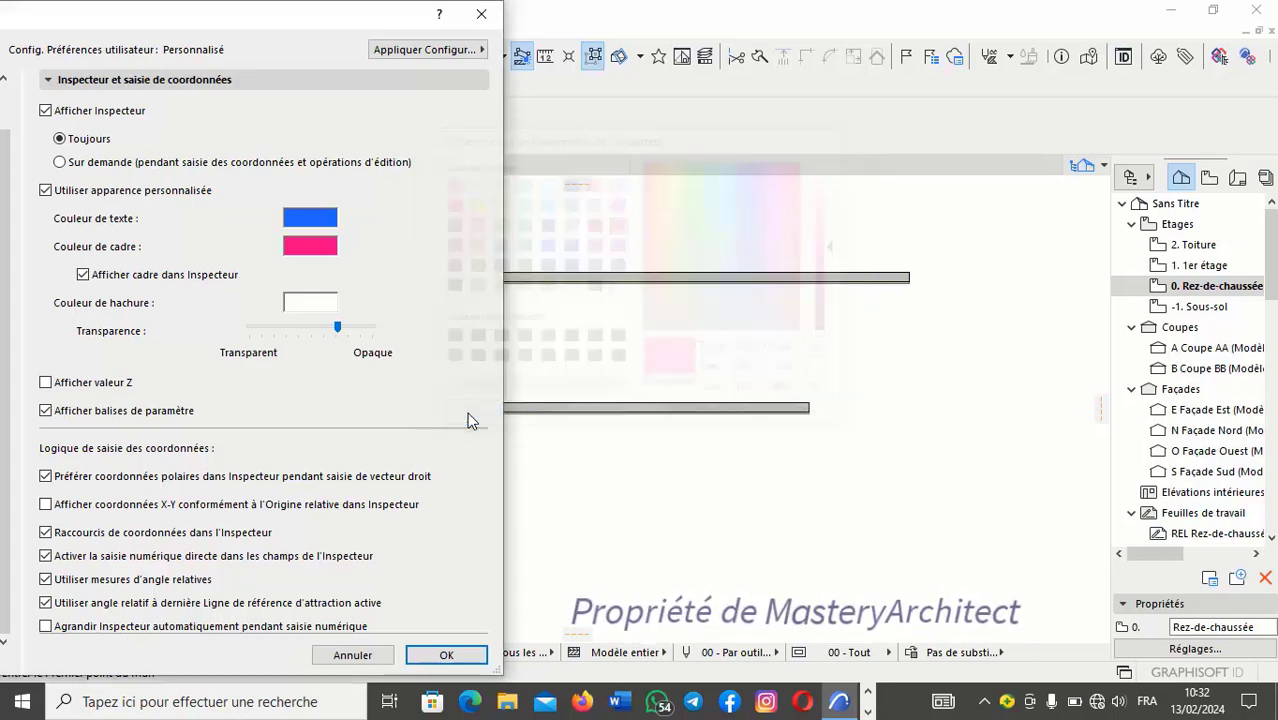
- Set the Inspector's "Couleur de texte" to light green (128, 255, 128) and check it by drawing a shorter horizontal wall below the others
click(322, 220)
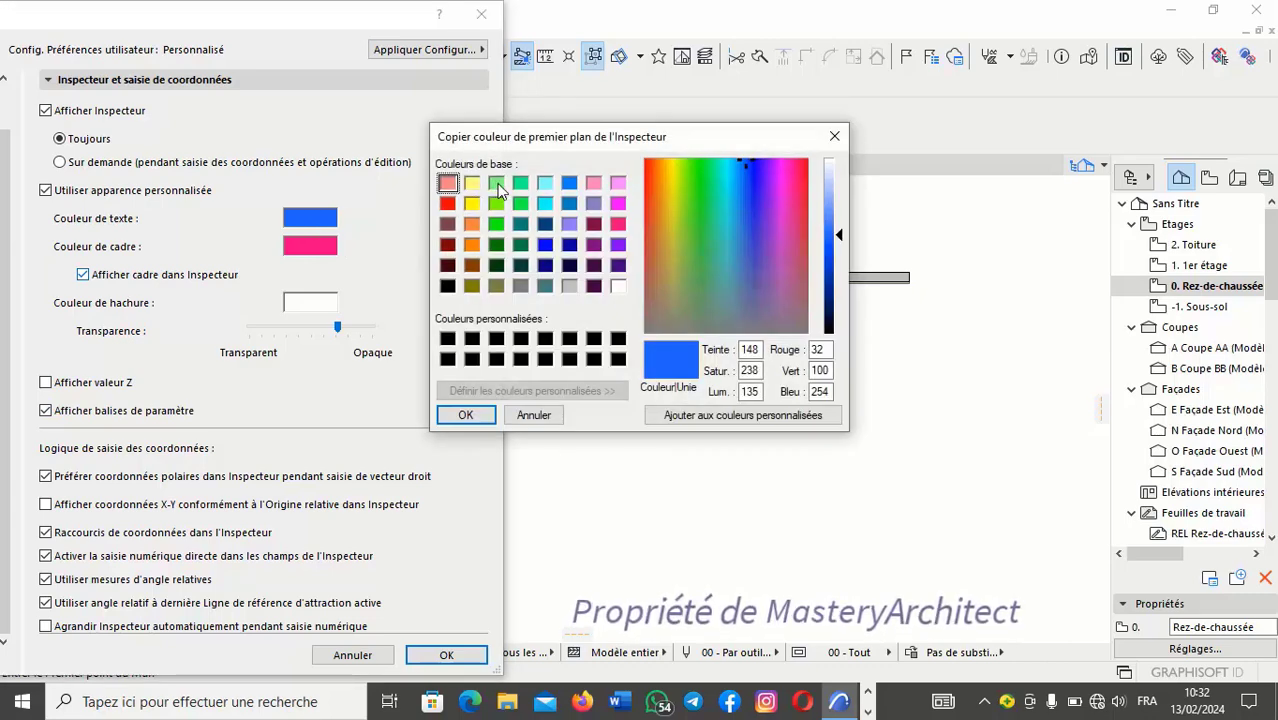
click(496, 184)
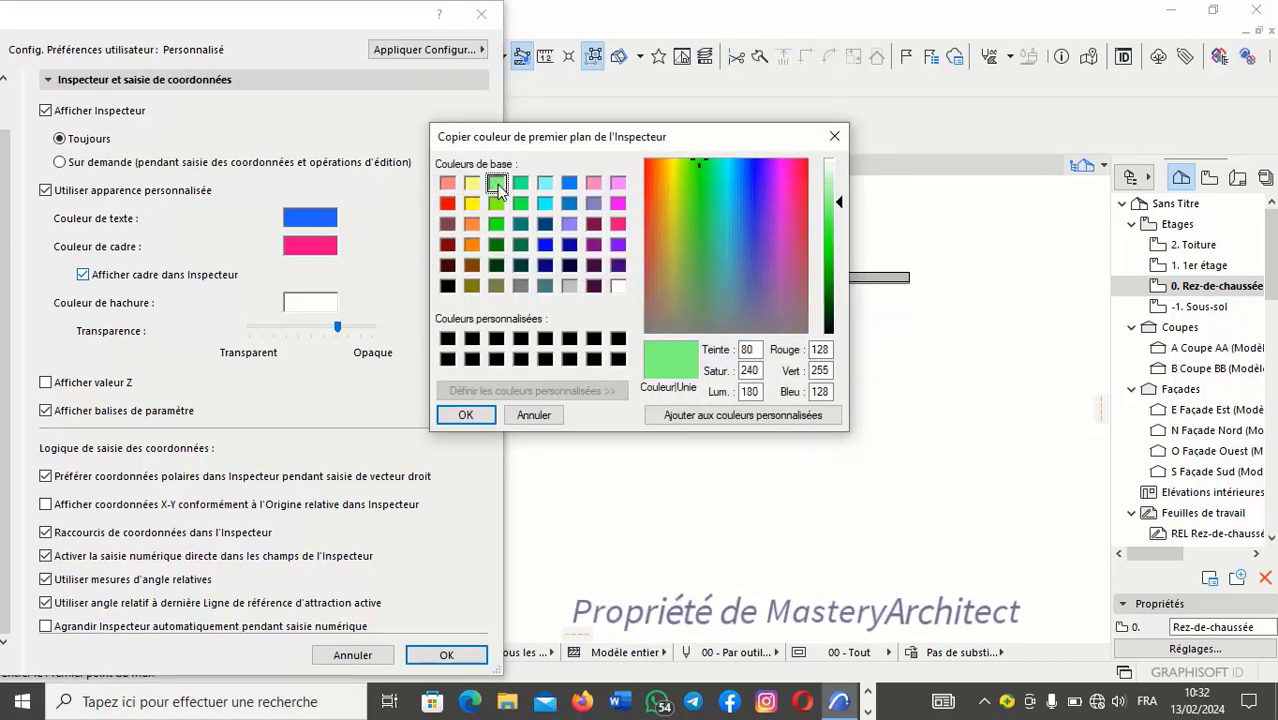
click(465, 414)
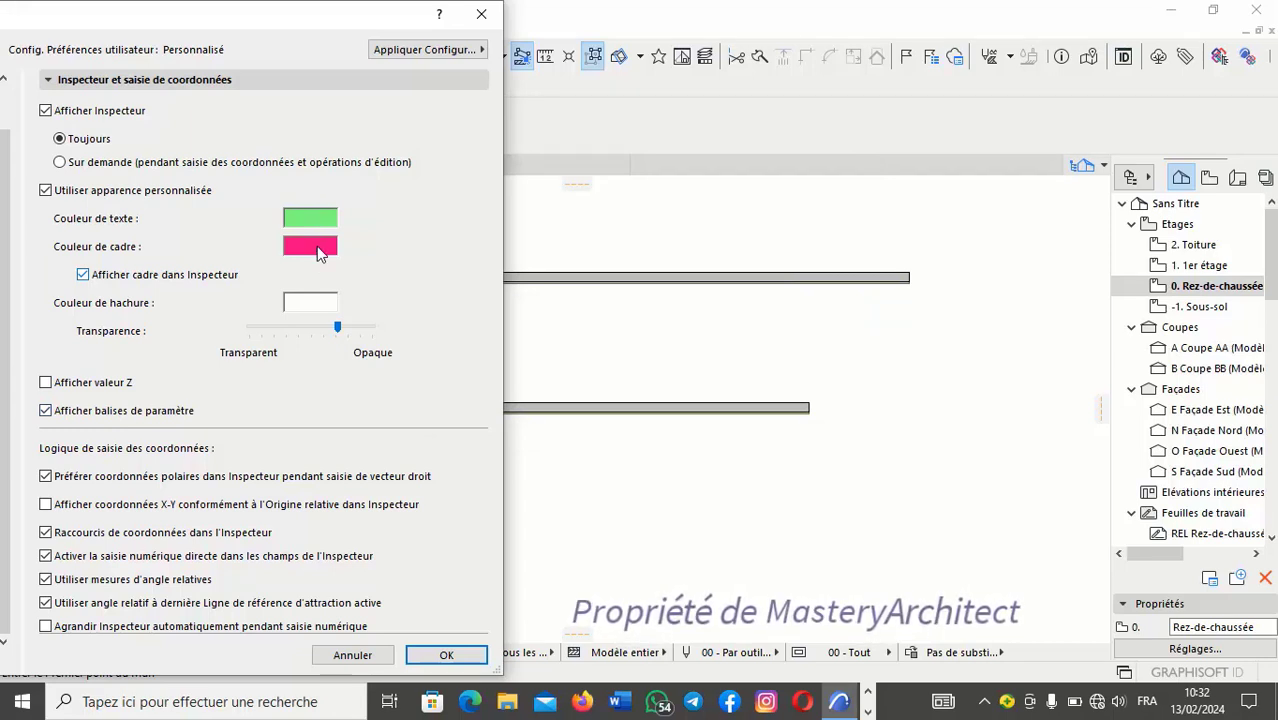
click(446, 655)
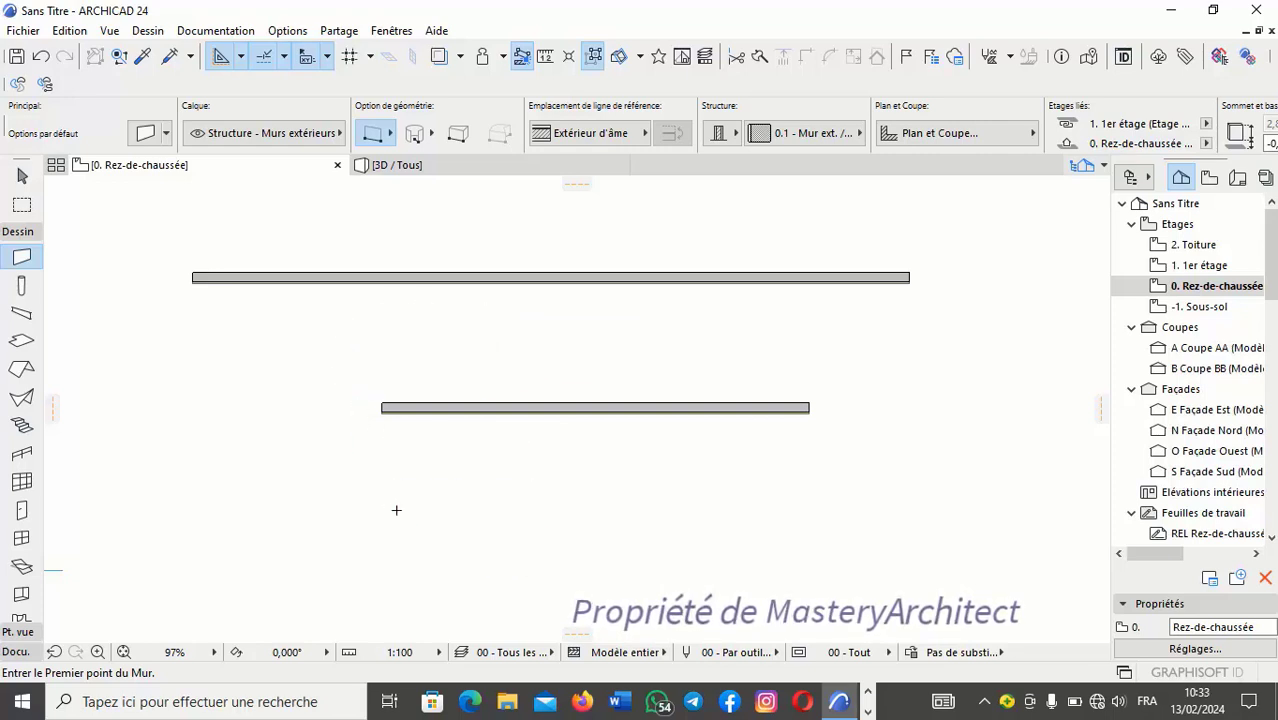
click(452, 500)
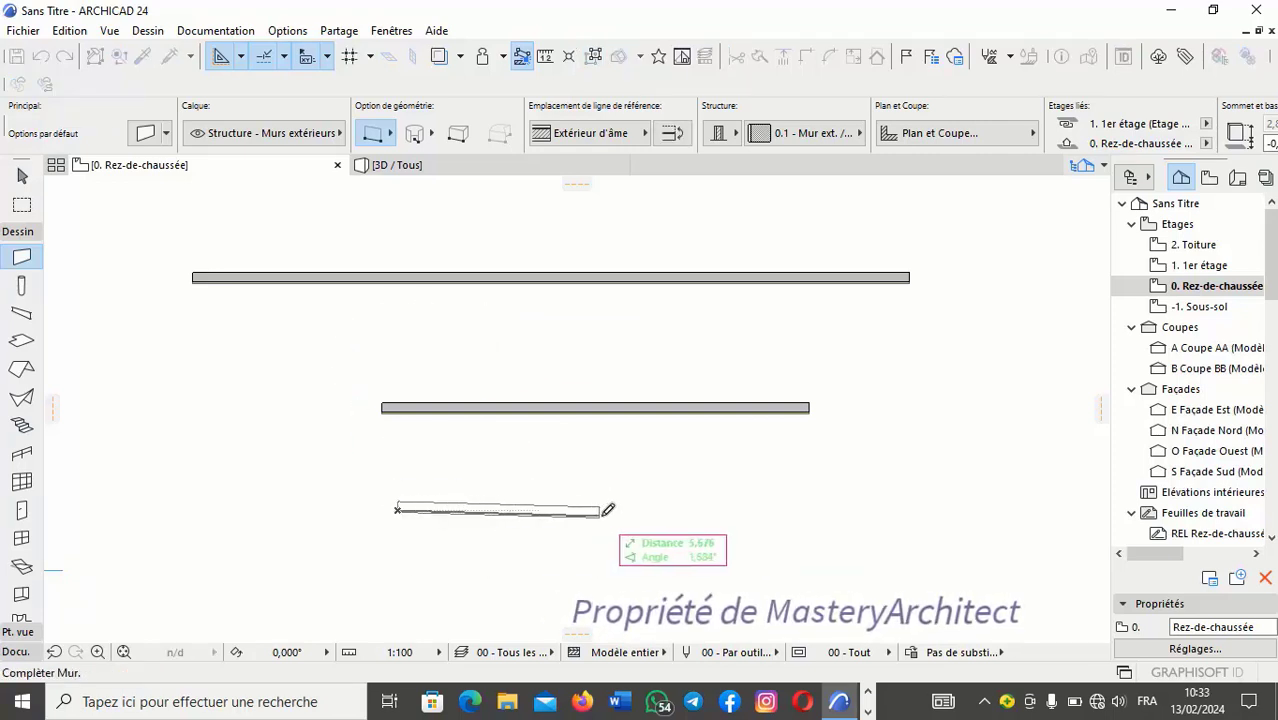
click(607, 507)
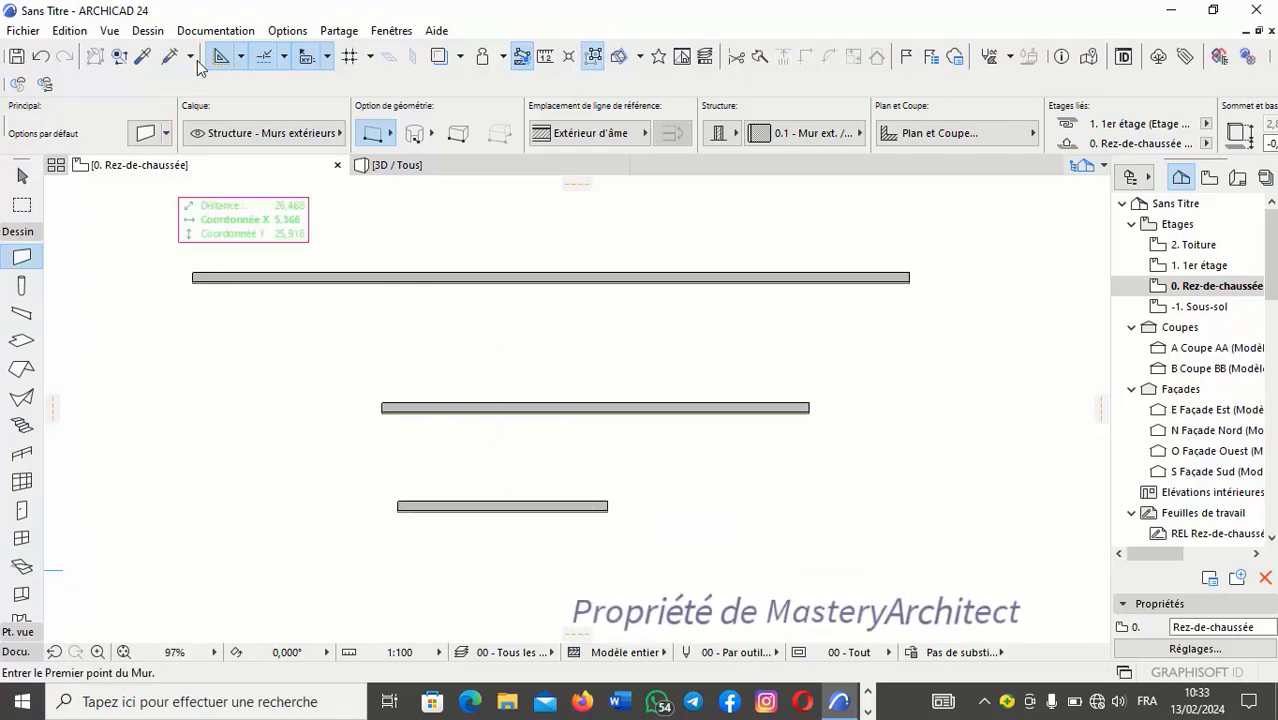
- Set the Inspector's "Couleur de hachure" to light cyan (128, 255, 255) and check its appearance over an empty area of the plan
click(287, 31)
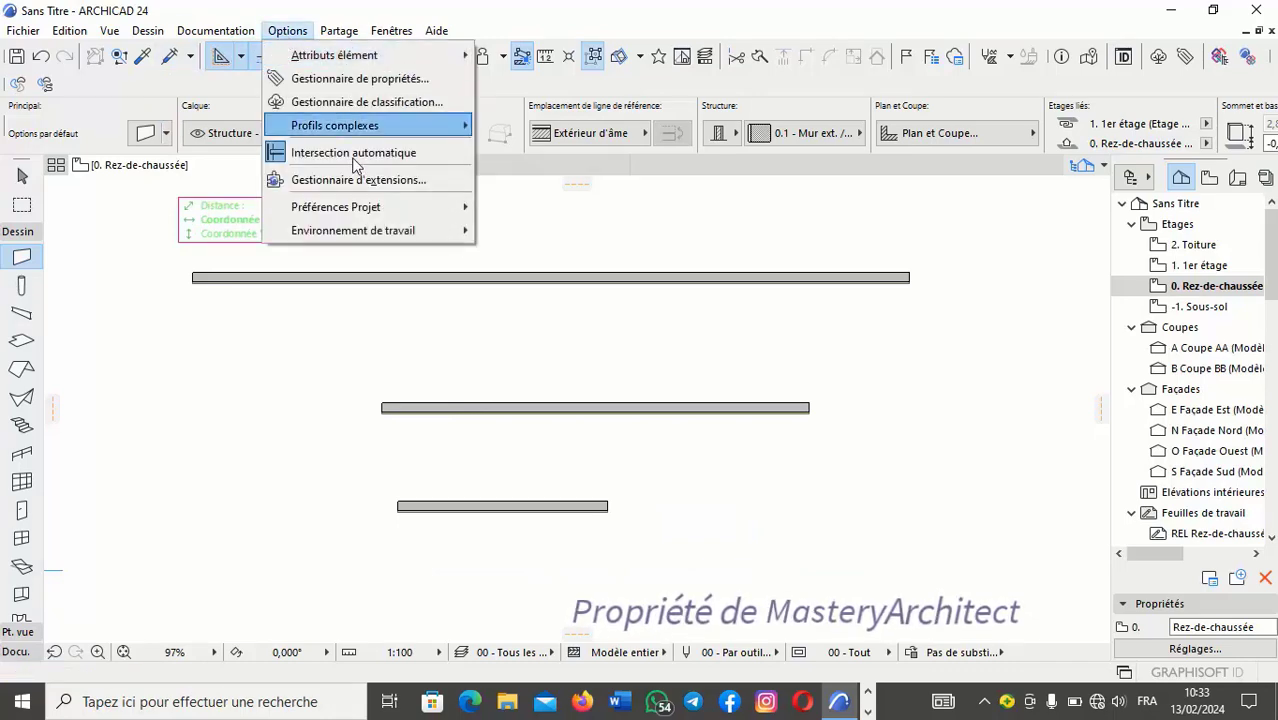
mouse_move(385, 230)
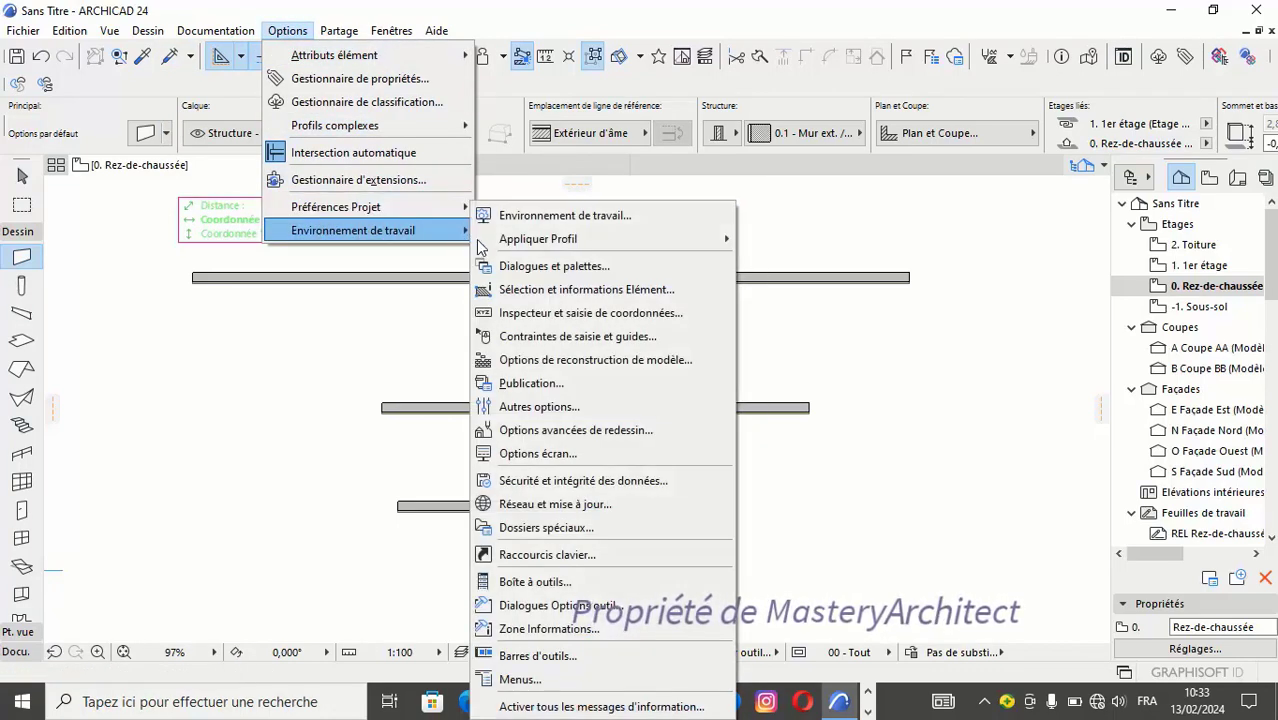
click(575, 312)
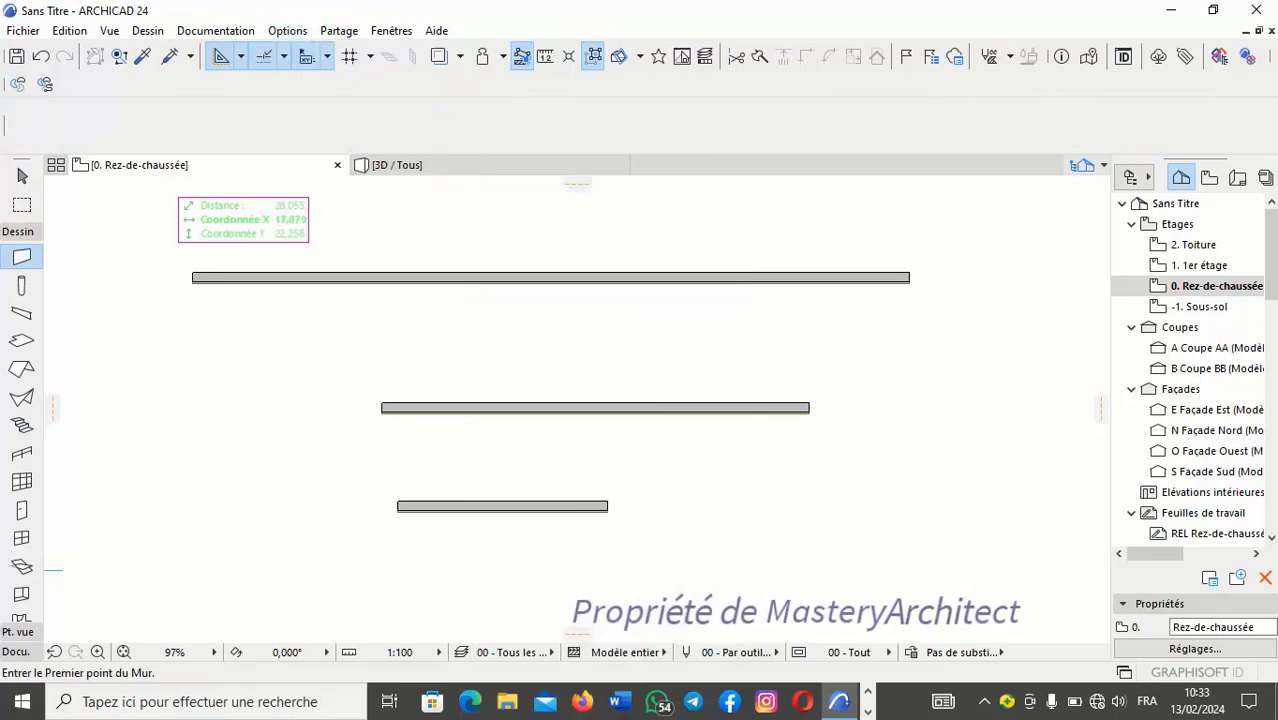
click(216, 84)
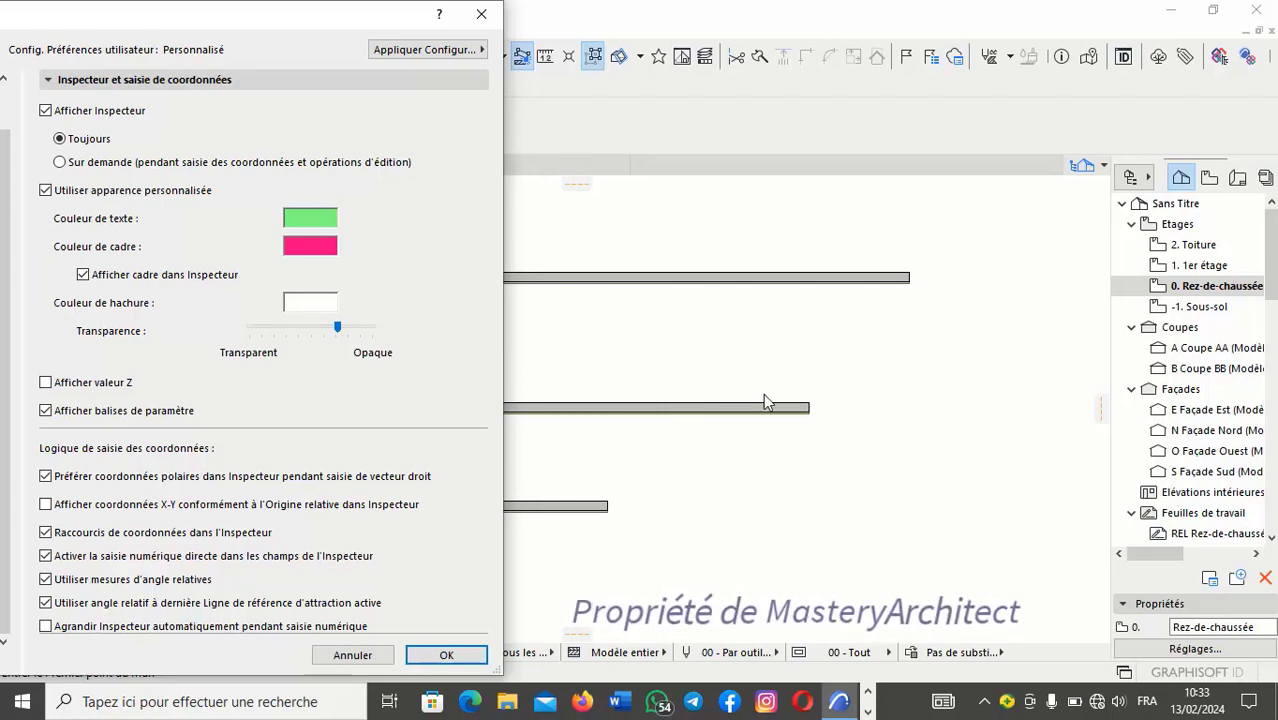
click(313, 304)
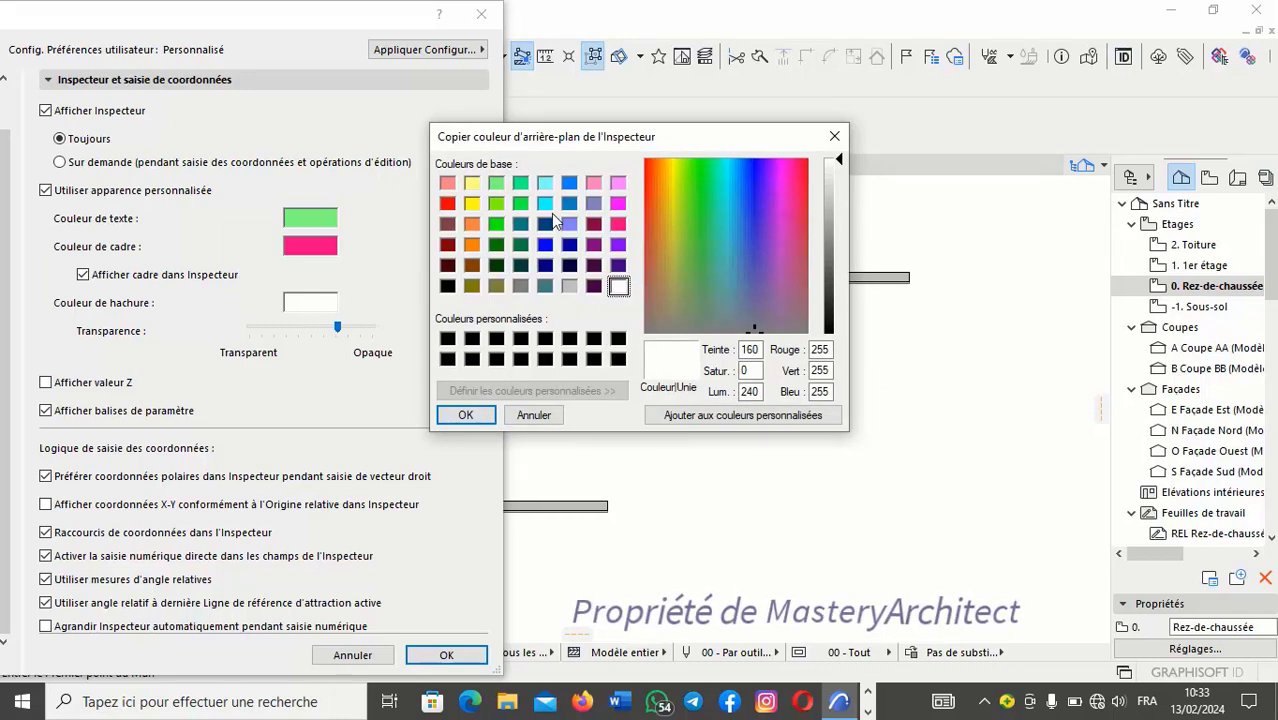
click(545, 182)
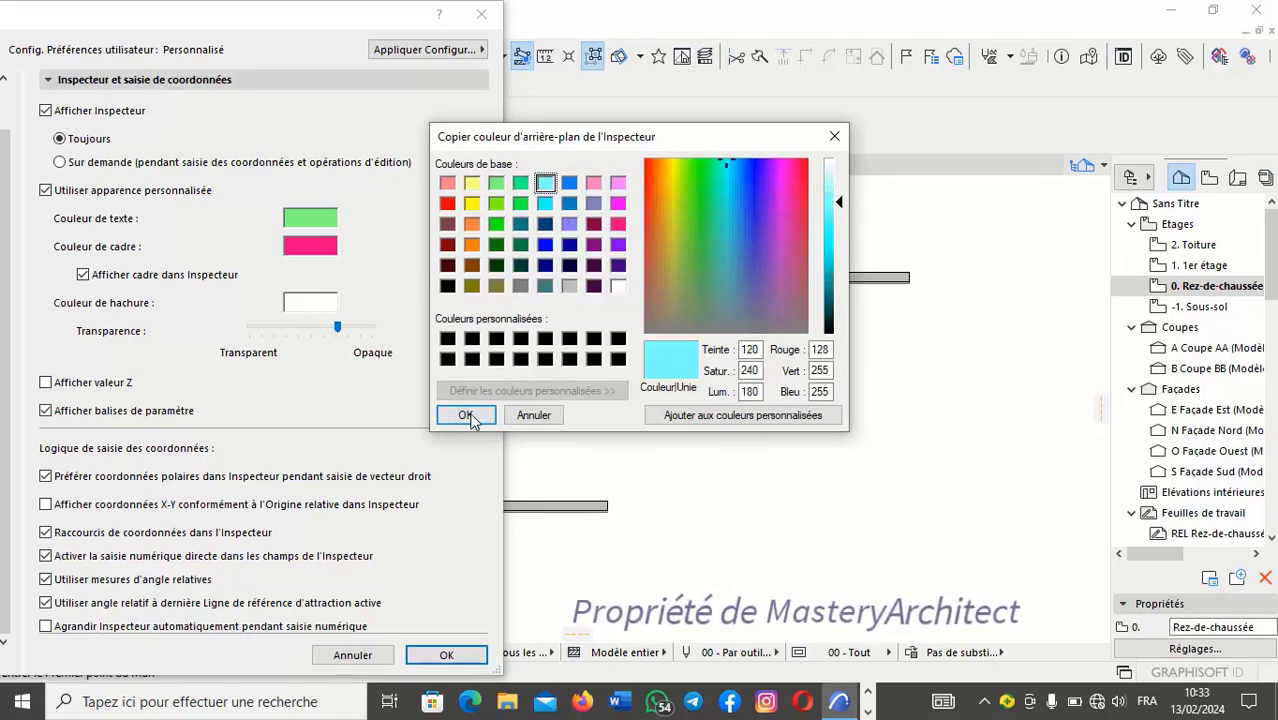
click(465, 415)
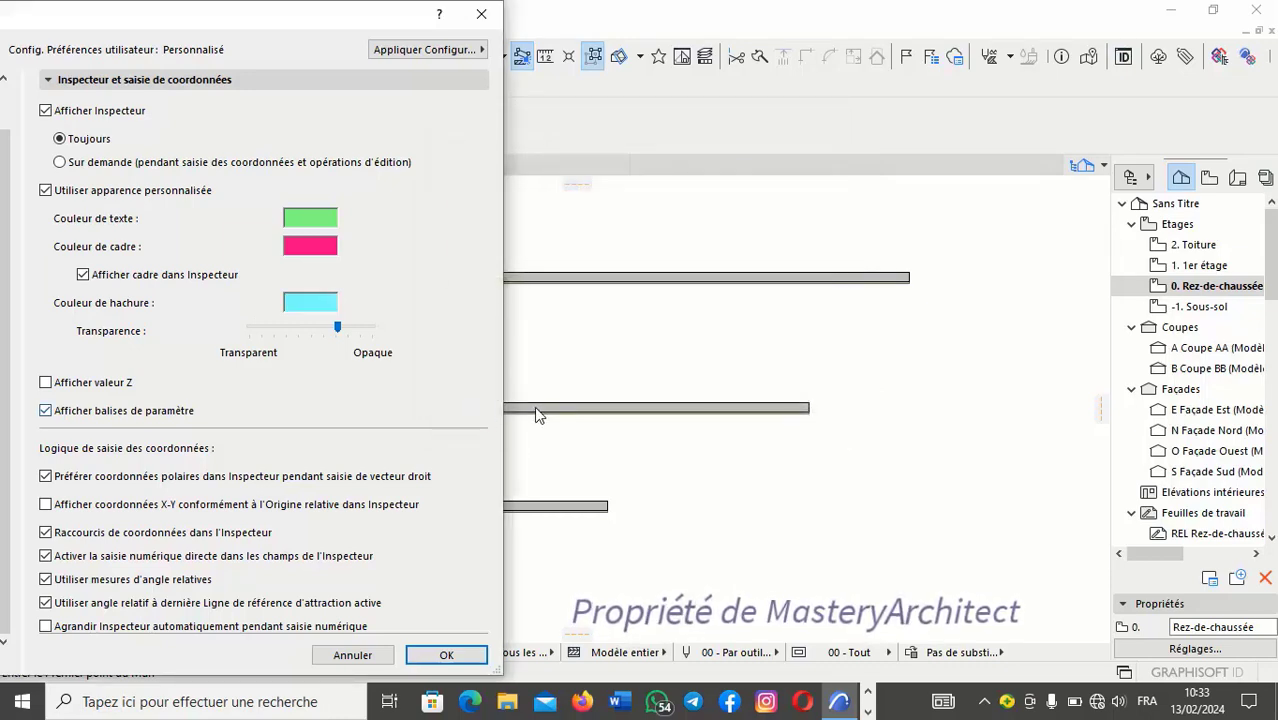
click(446, 655)
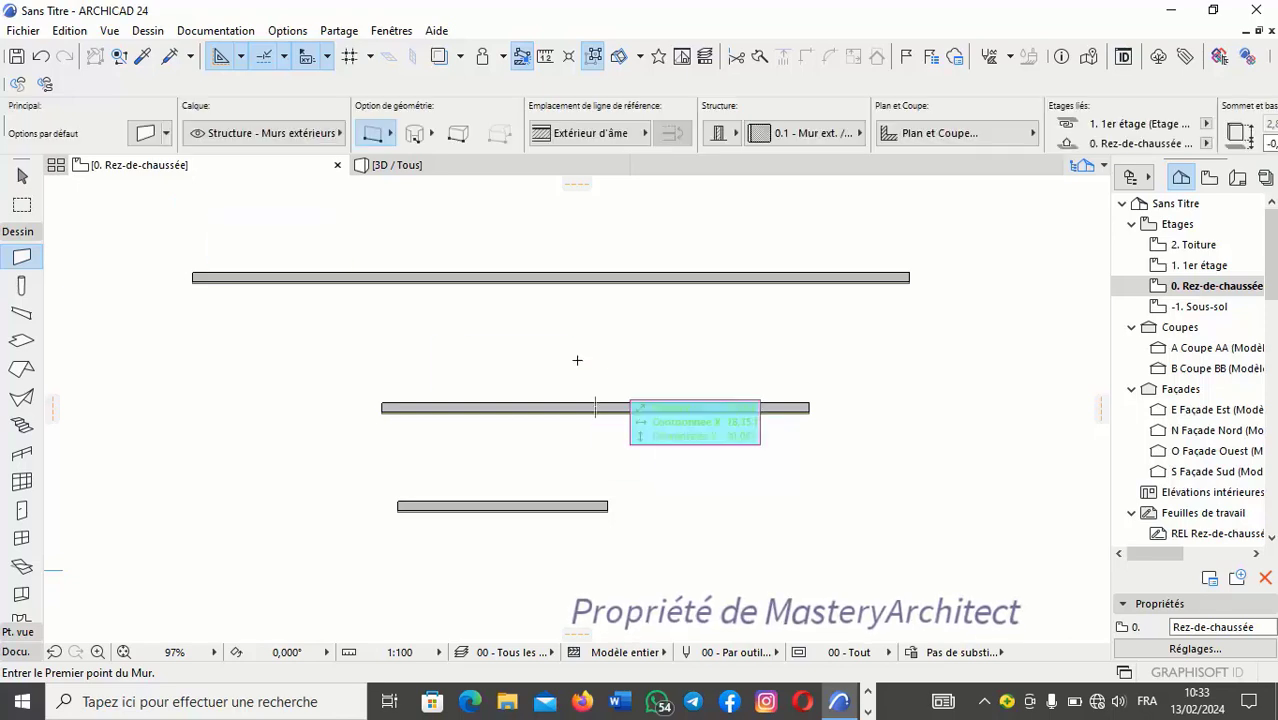
scroll(550, 314, up, 5)
scroll(418, 310, up, 5)
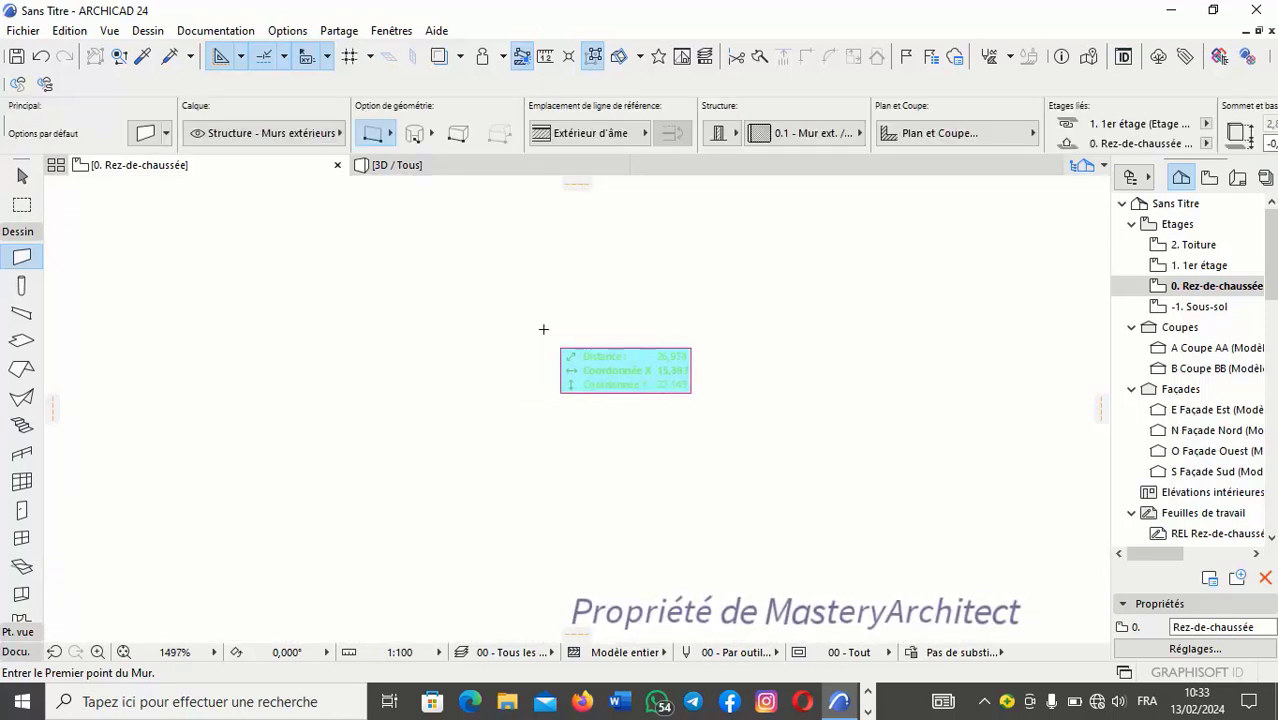
- Set the Inspector's "Couleur de texte" to dark red in the coordinate Inspector settings, keeping the pink frame and light cyan fill
scroll(542, 330, down, 1)
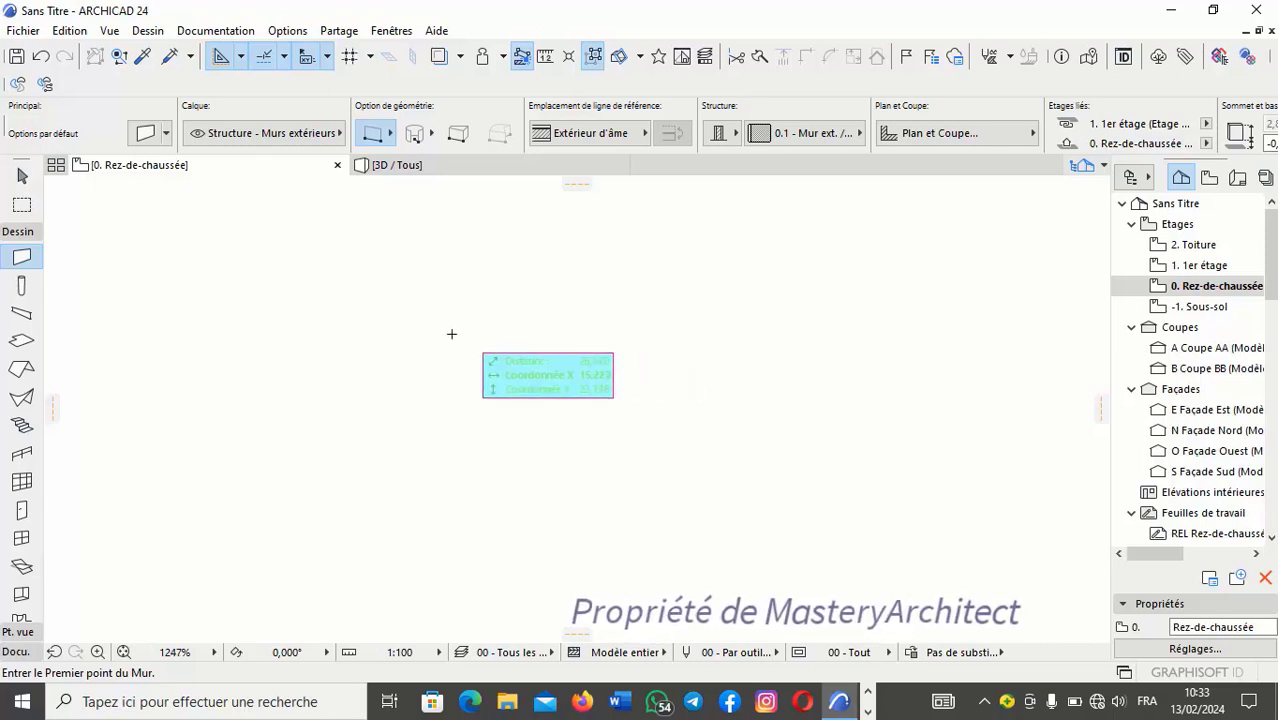
scroll(440, 334, down, 1)
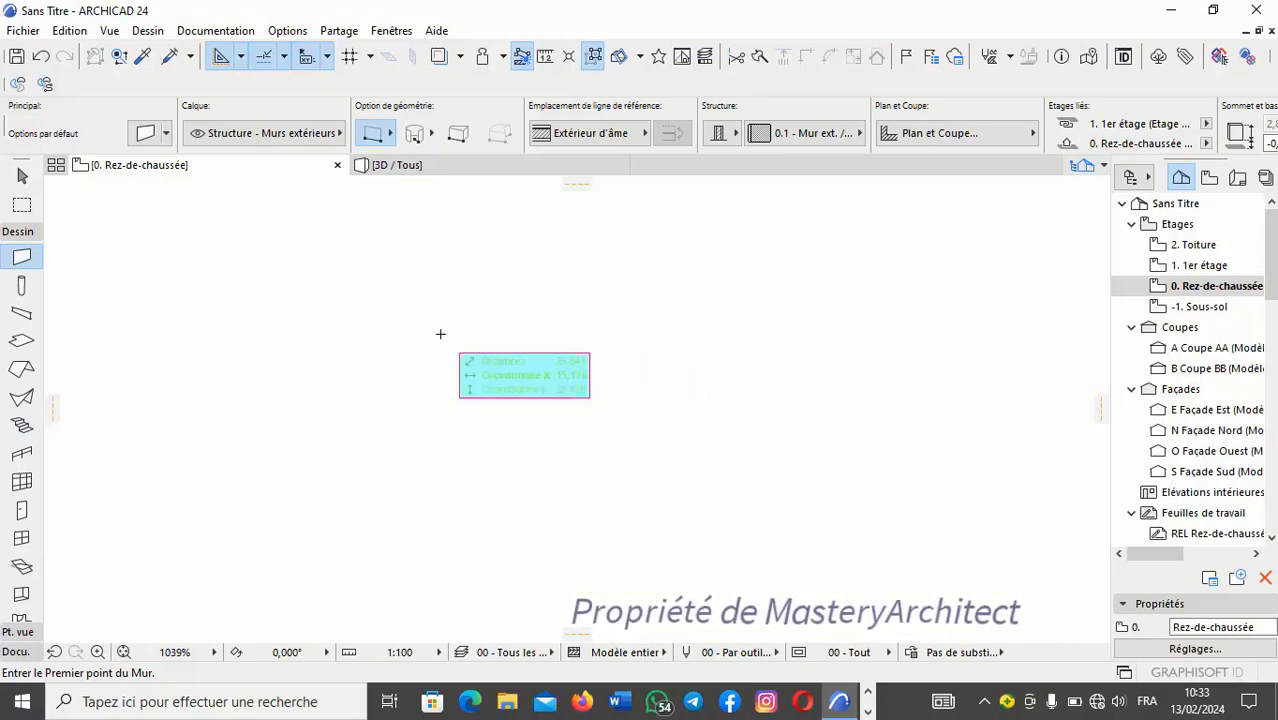
scroll(440, 334, down, 1)
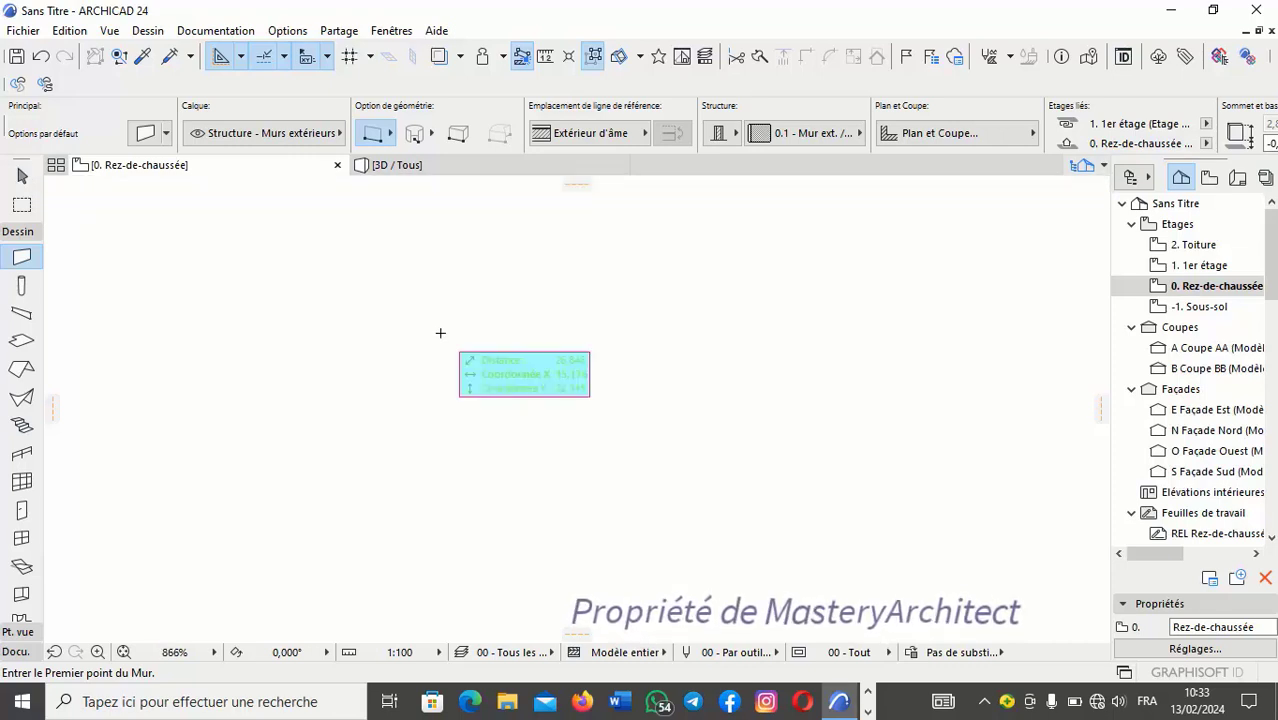
scroll(440, 333, down, 5)
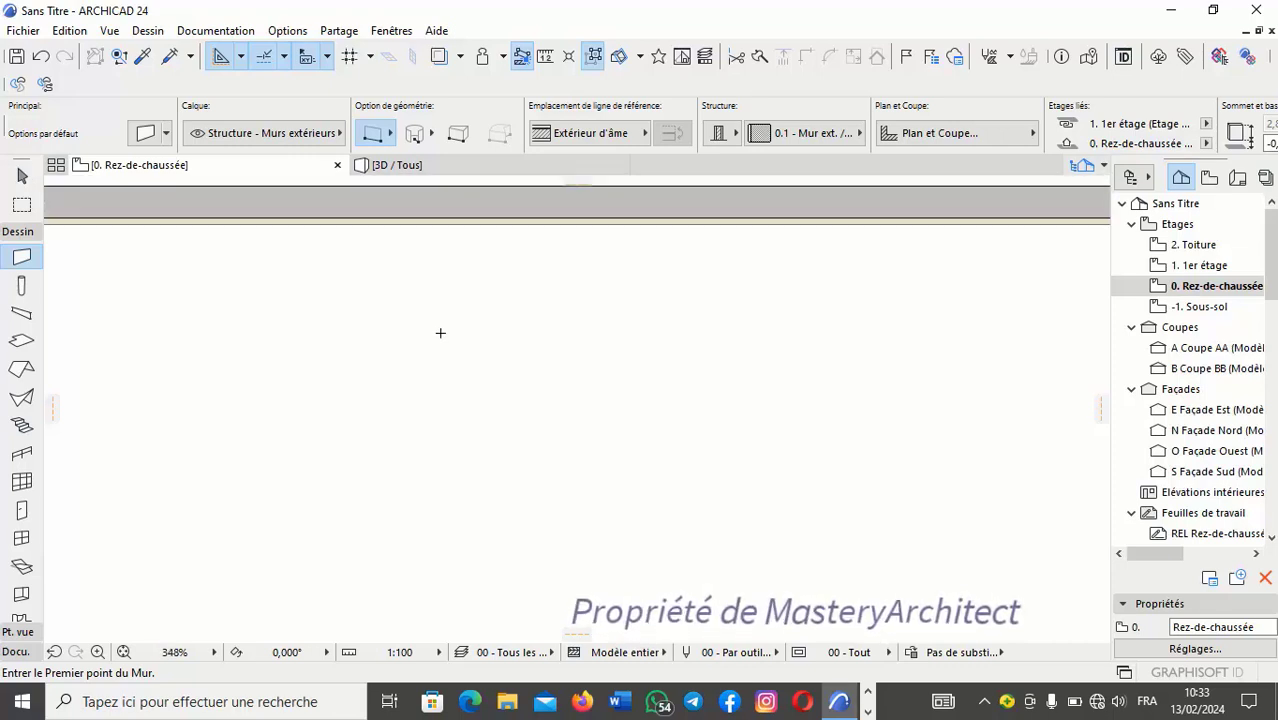
click(287, 32)
mouse_move(420, 230)
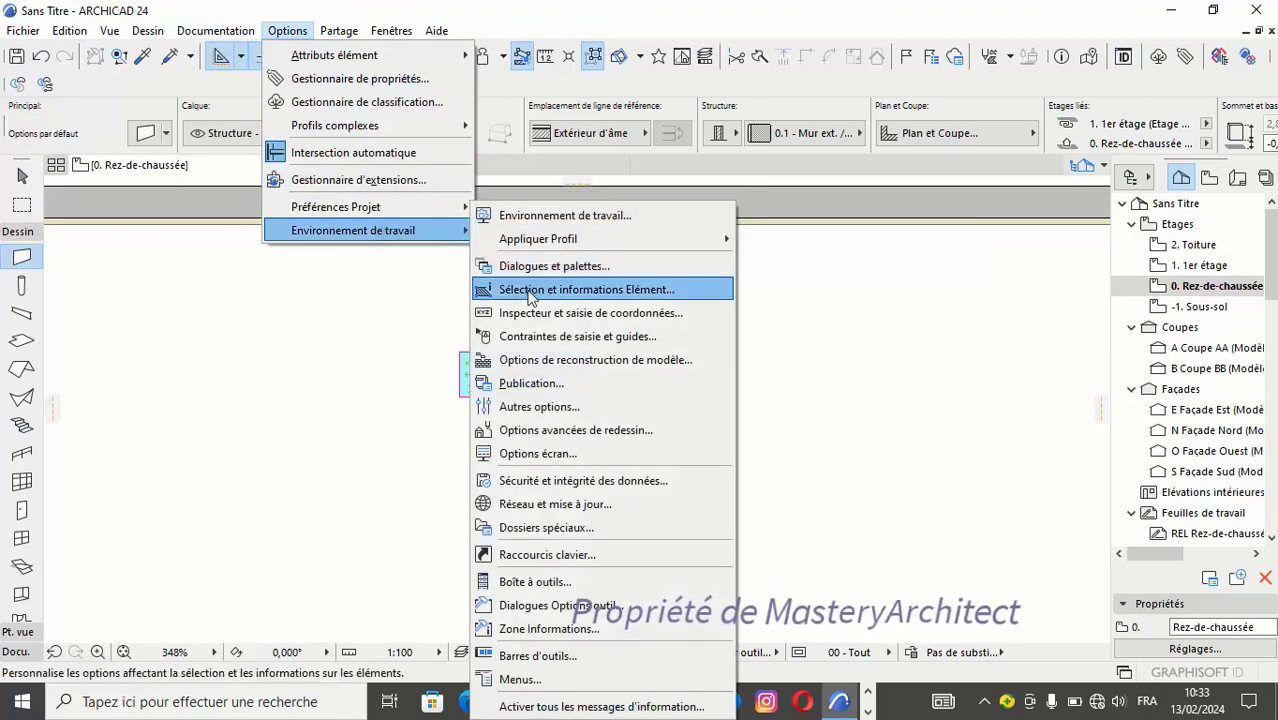
click(560, 315)
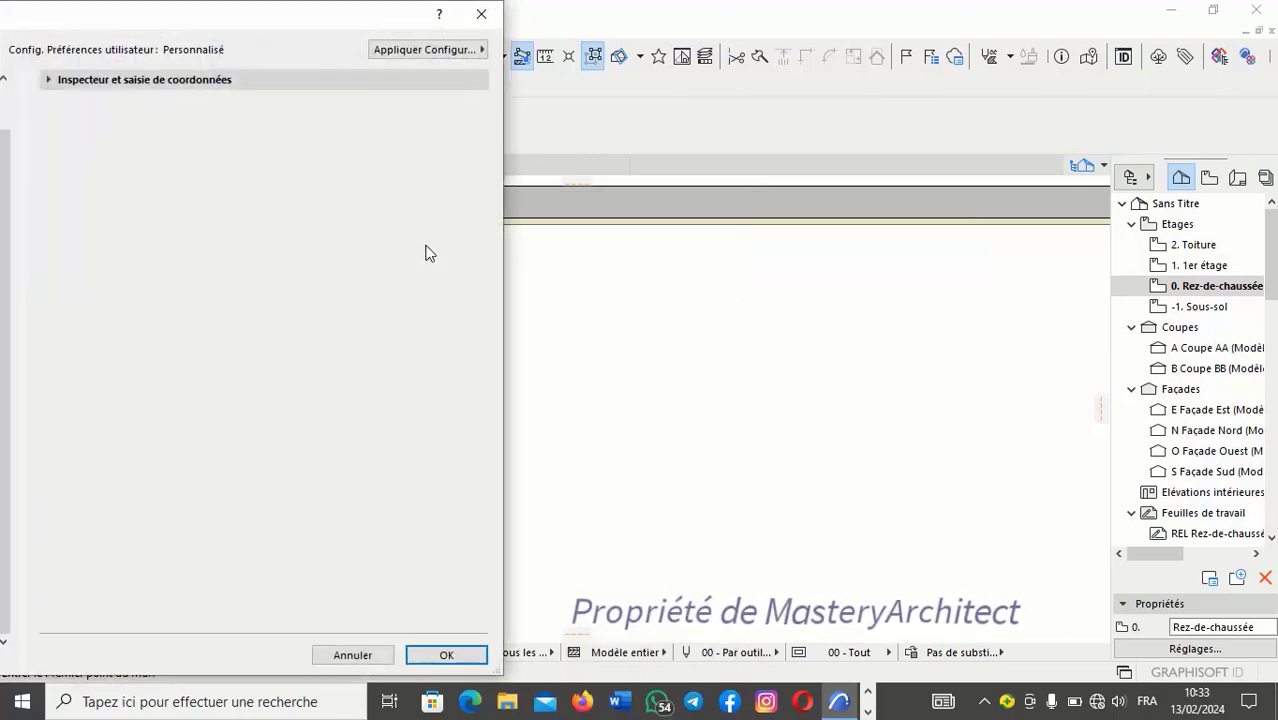
click(251, 79)
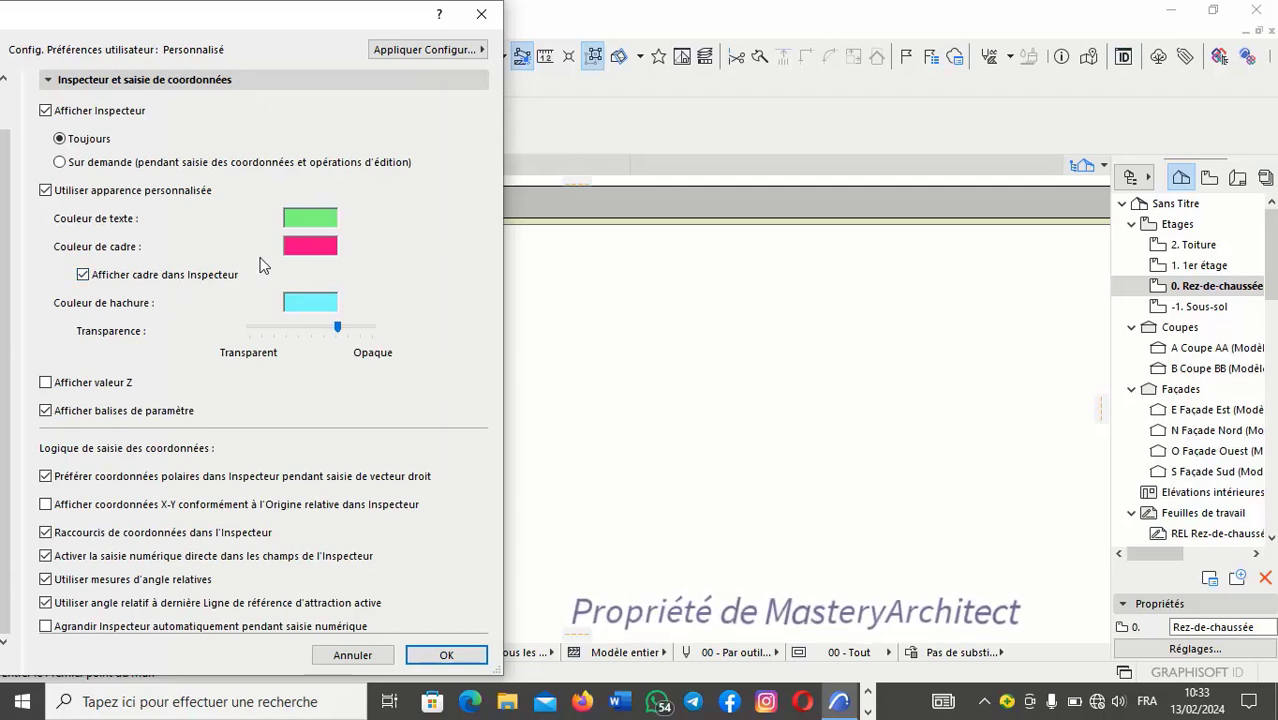
click(318, 220)
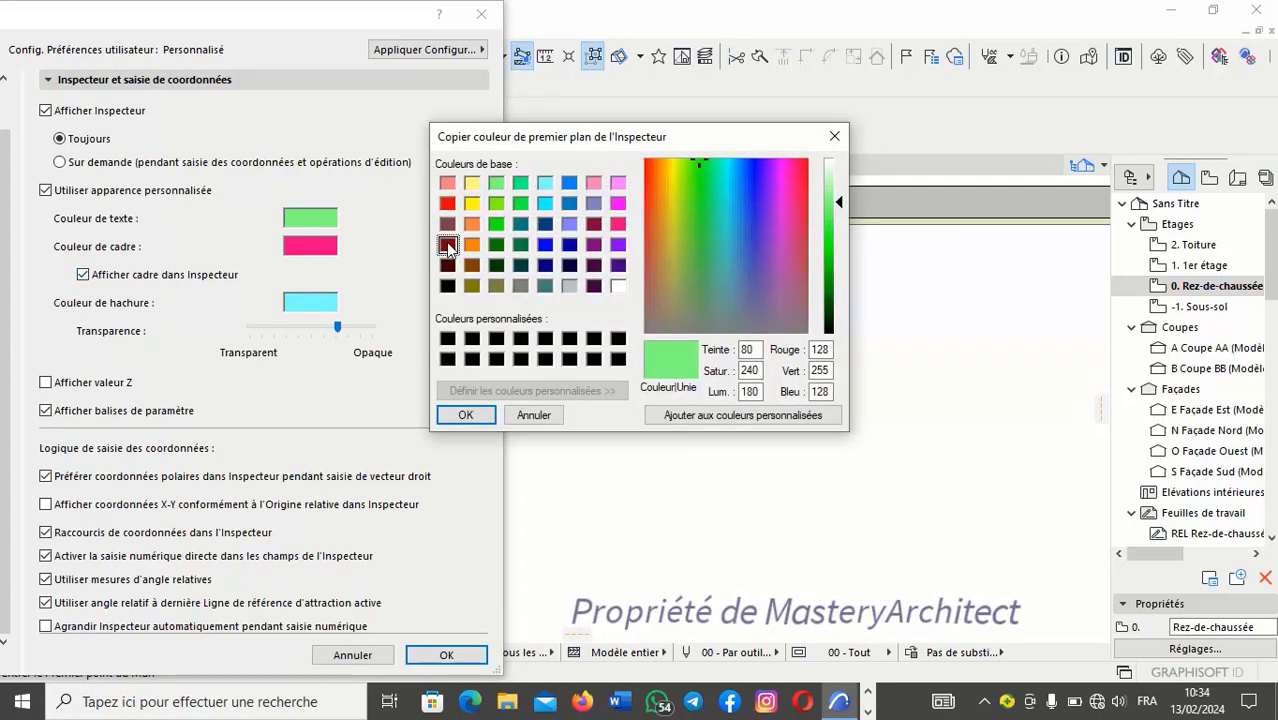
click(447, 246)
click(466, 415)
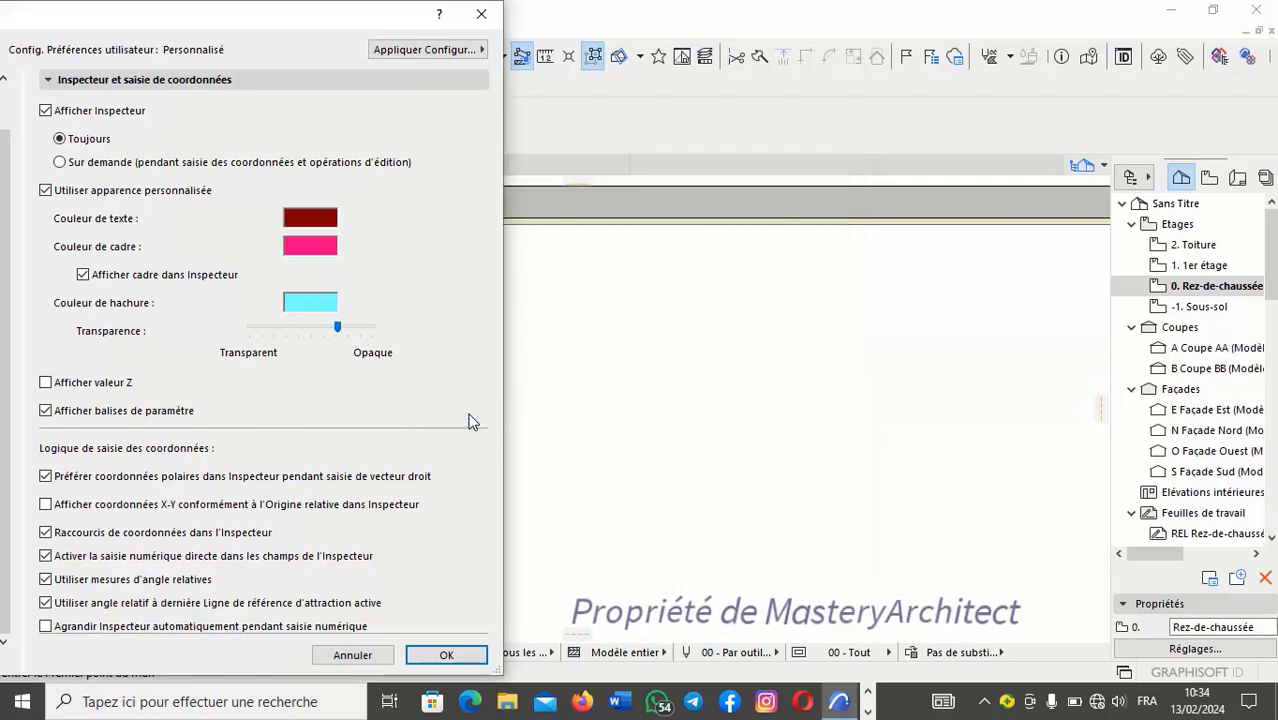
click(446, 655)
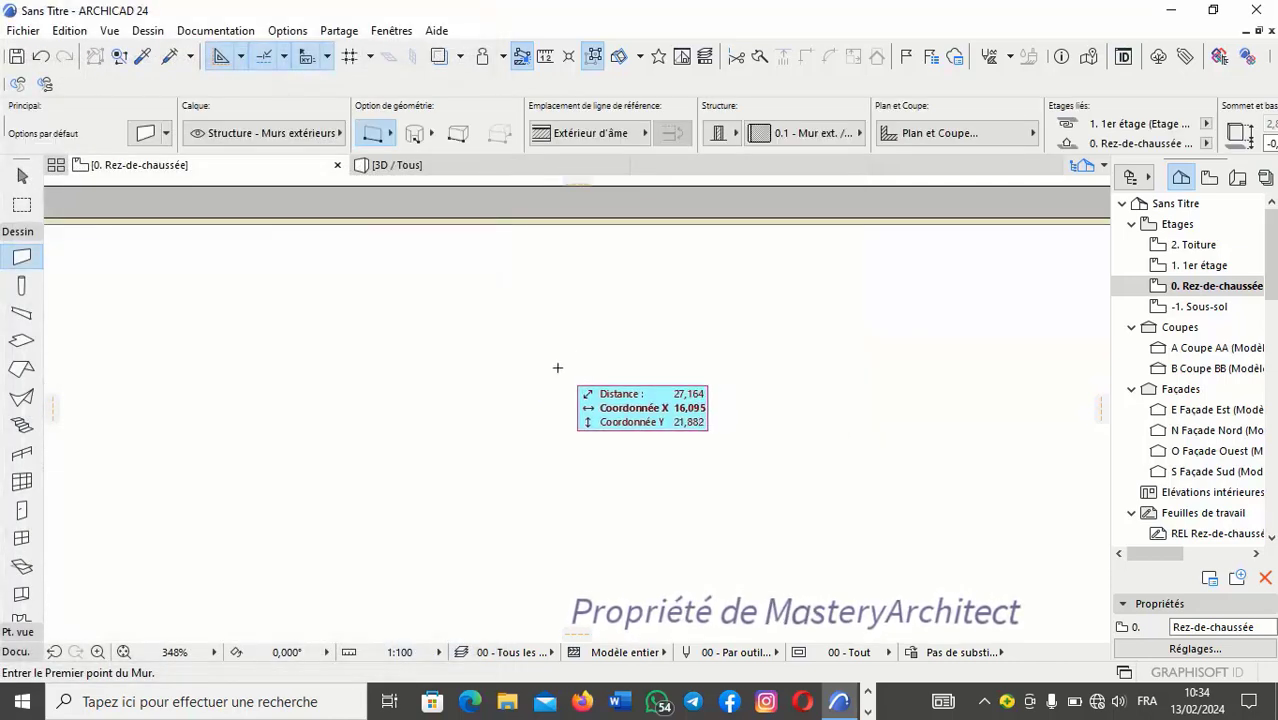
- Check the Inspector's text colour on the plan by drawing a horizontal wall about 3.4 m long just below the long wall
scroll(488, 308, up, 3)
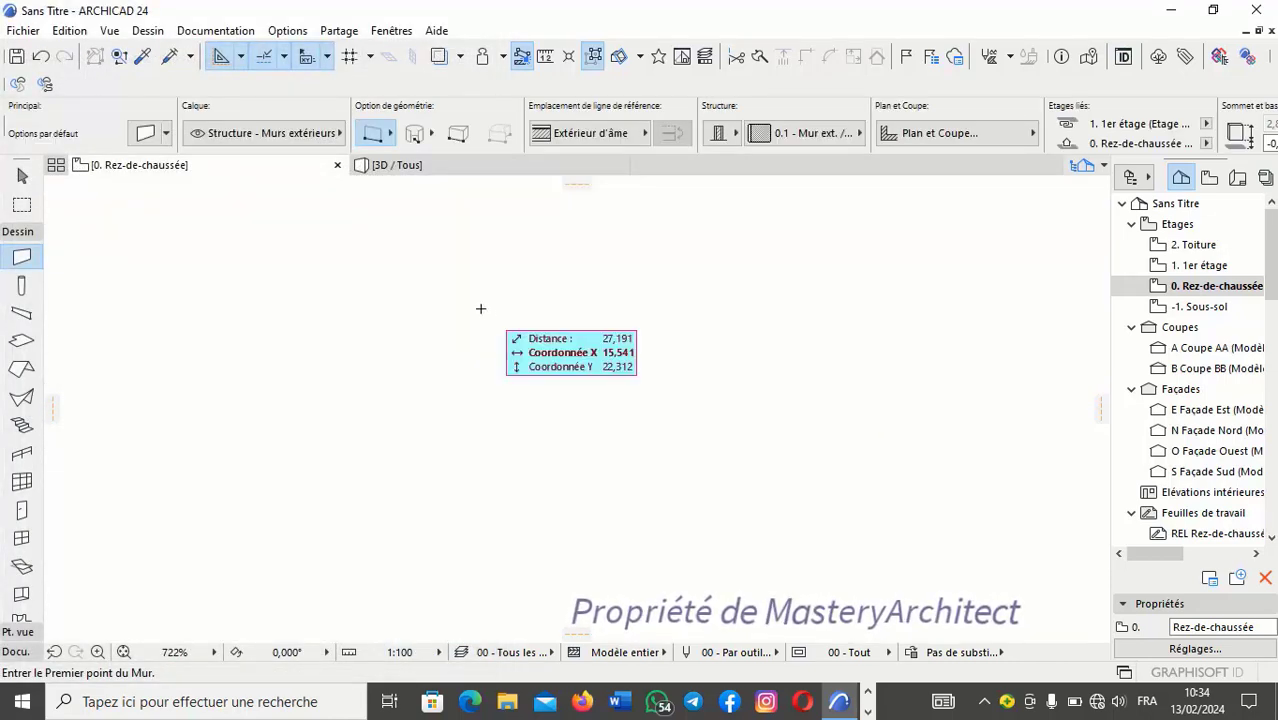
scroll(437, 290, up, 1)
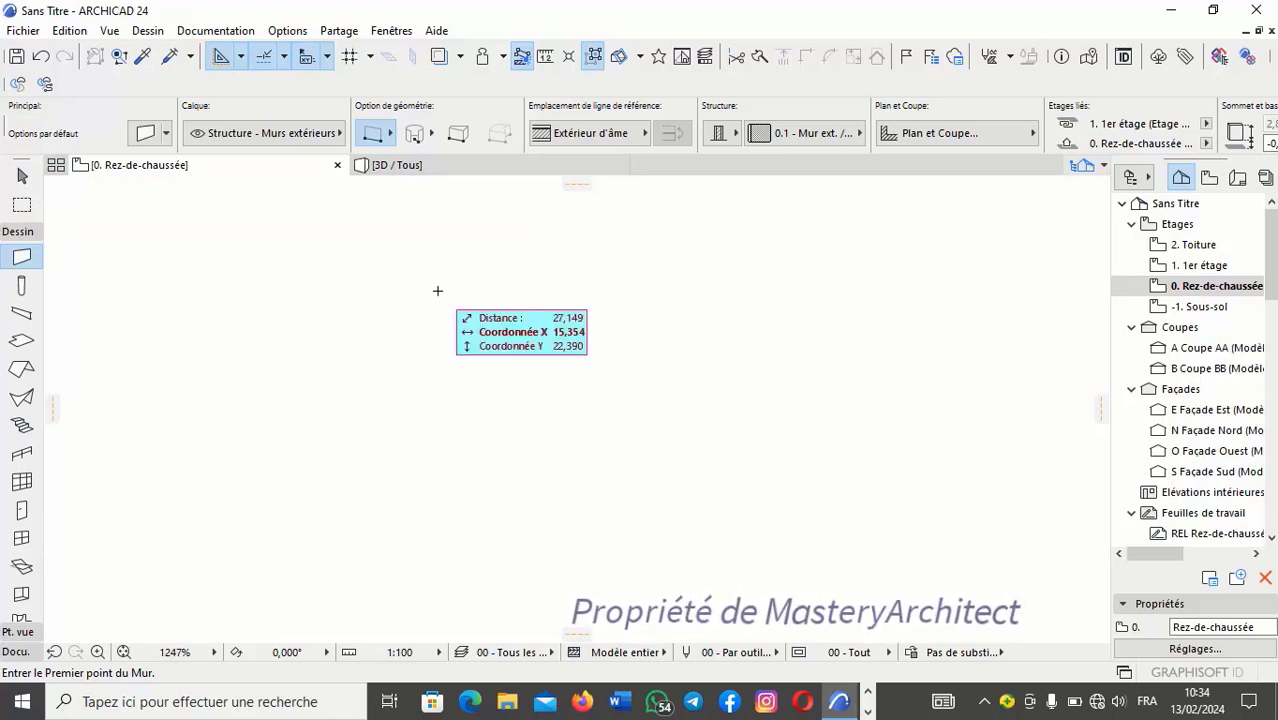
scroll(437, 290, up, 1)
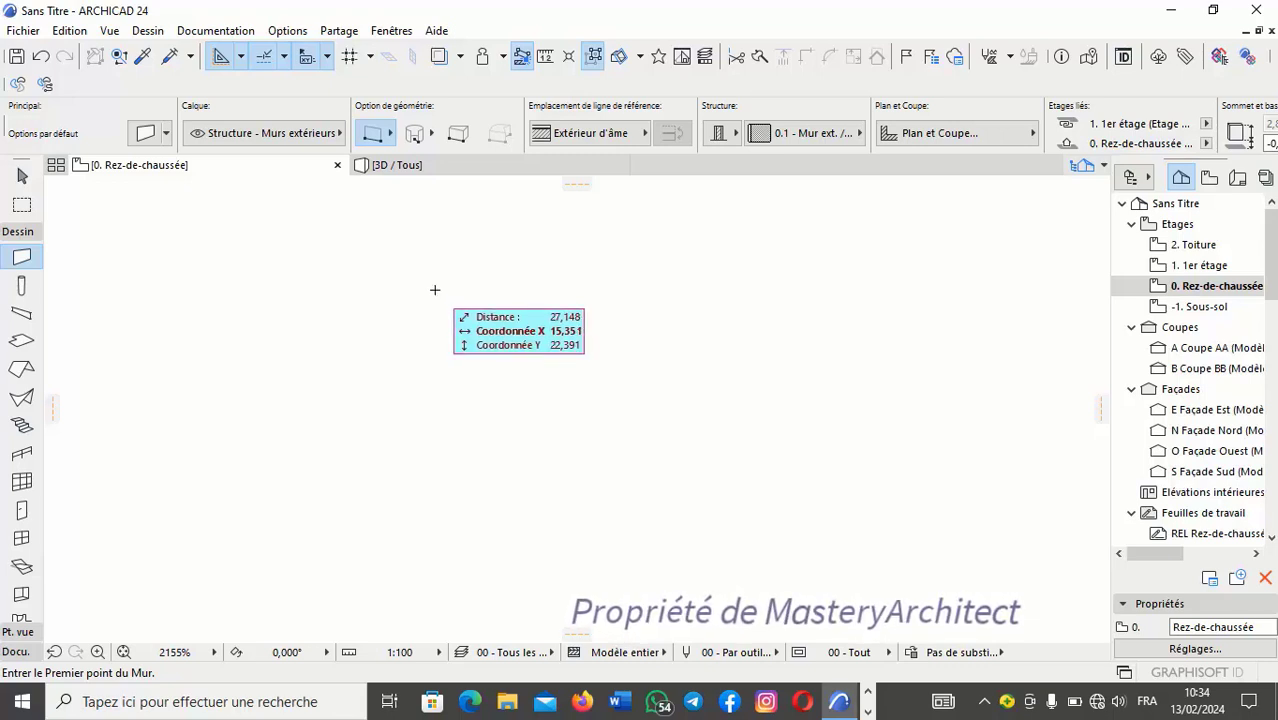
scroll(435, 290, down, 1)
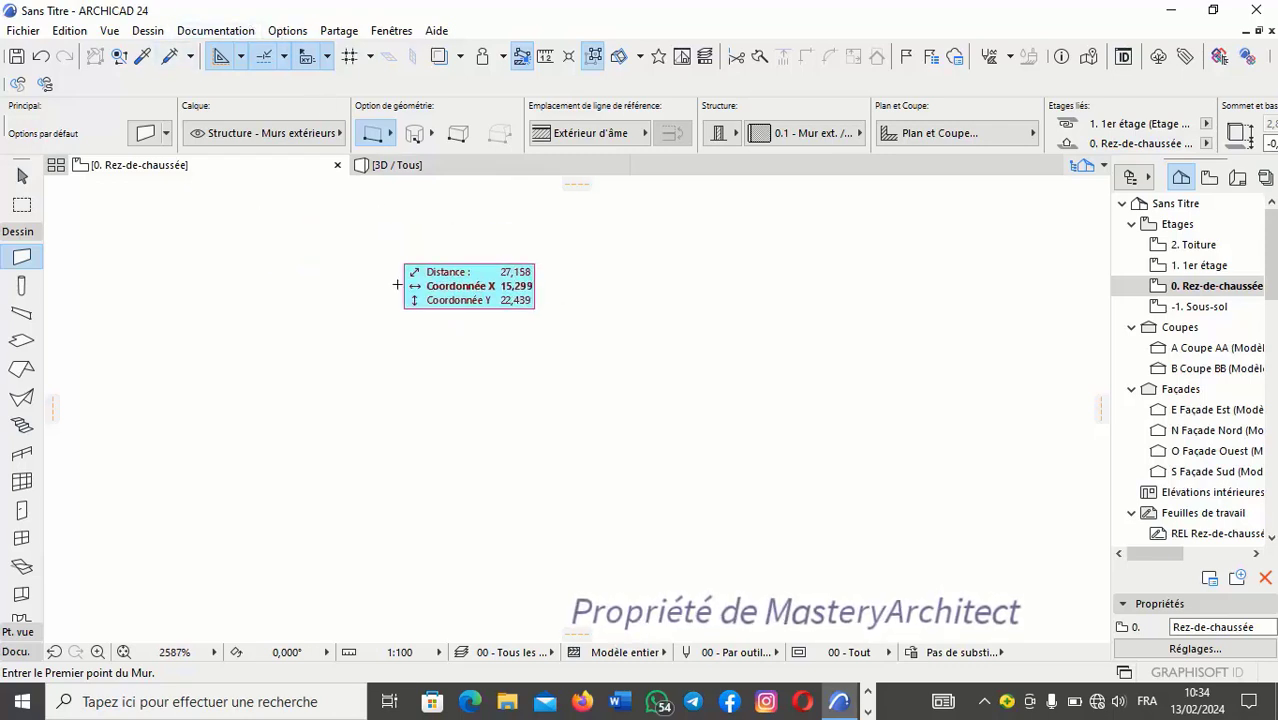
click(322, 321)
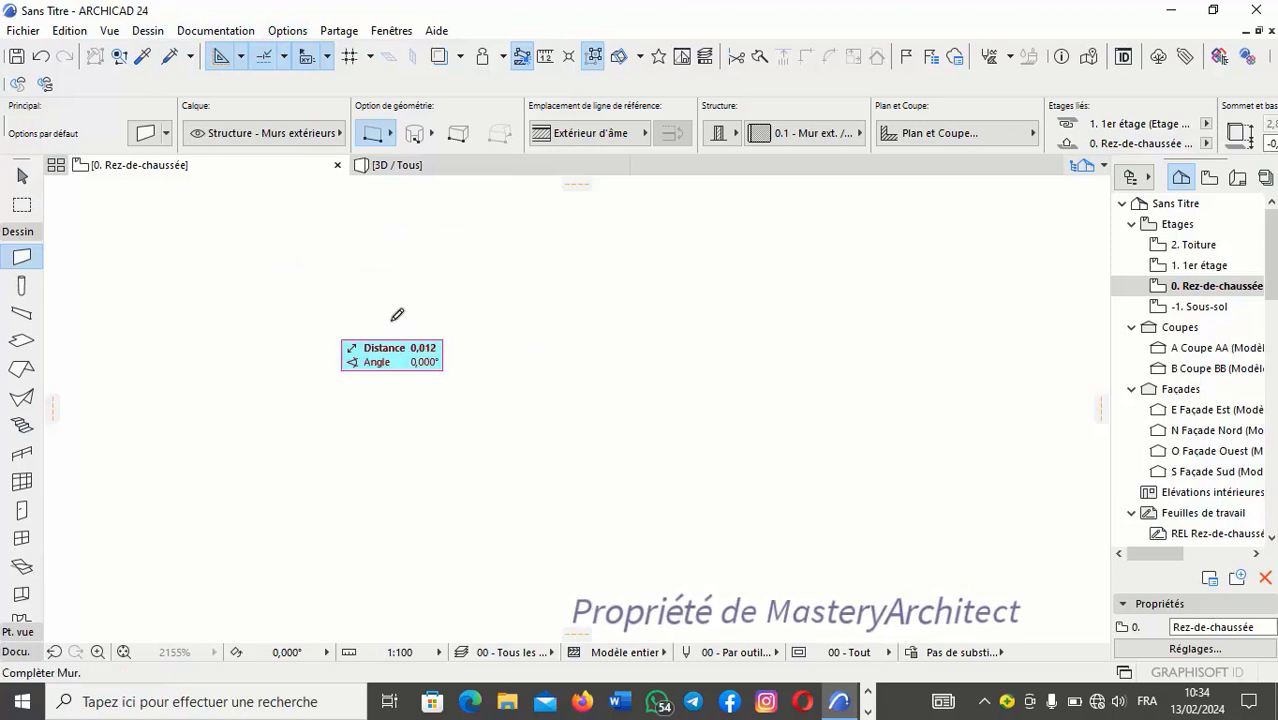
click(516, 317)
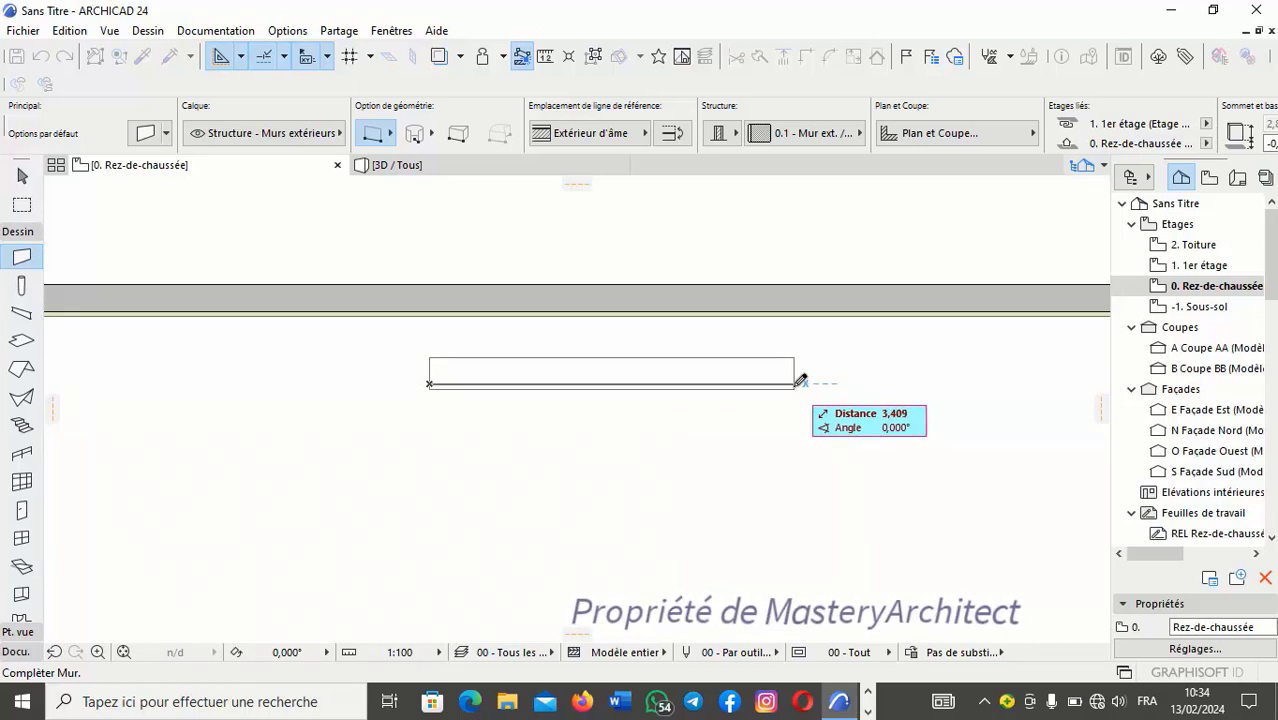
click(799, 380)
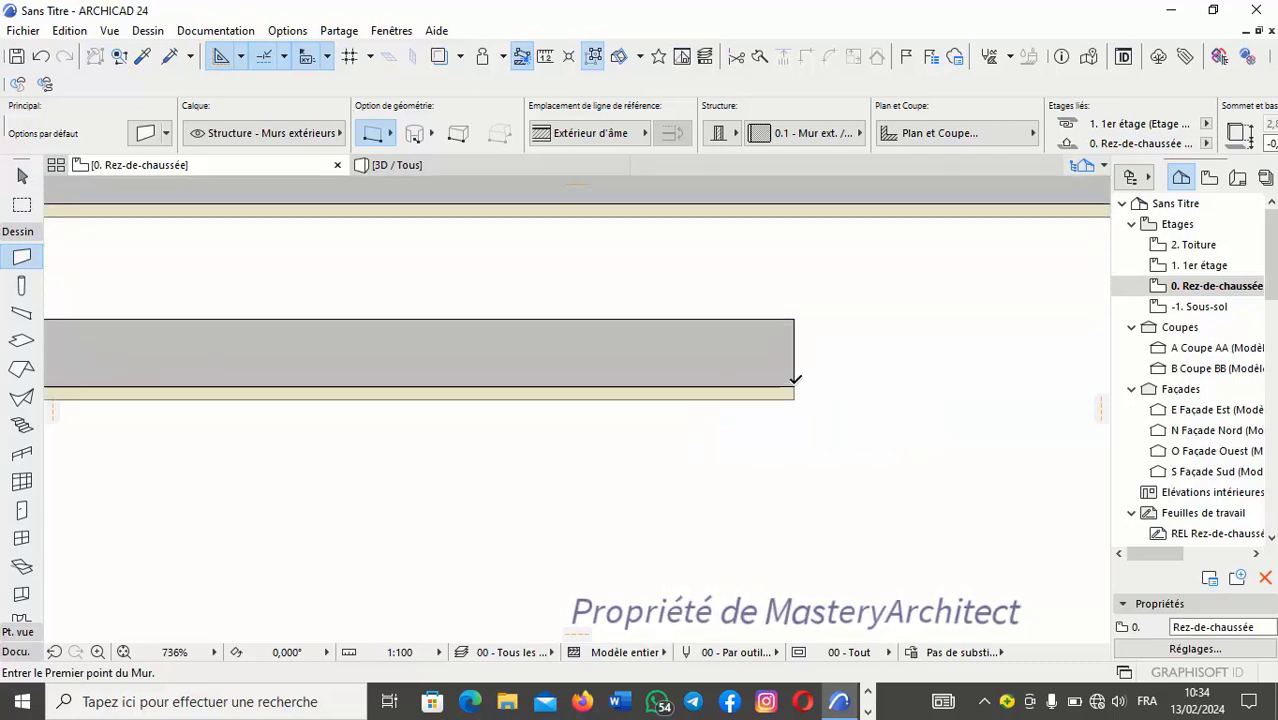
- Switch the Inspector's display mode to "Sur demande (pendant saisie des coordonnées et opérations d'édition)" in the work environment settings
click(287, 30)
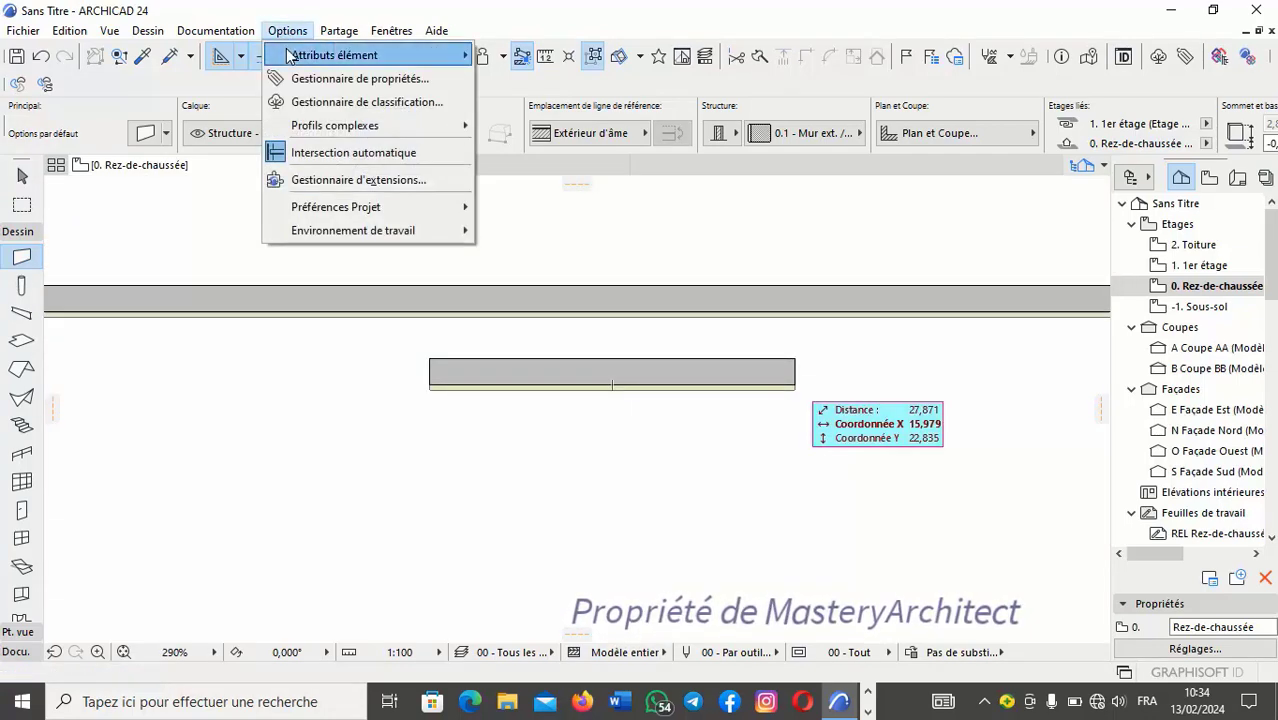
mouse_move(370, 207)
mouse_move(446, 230)
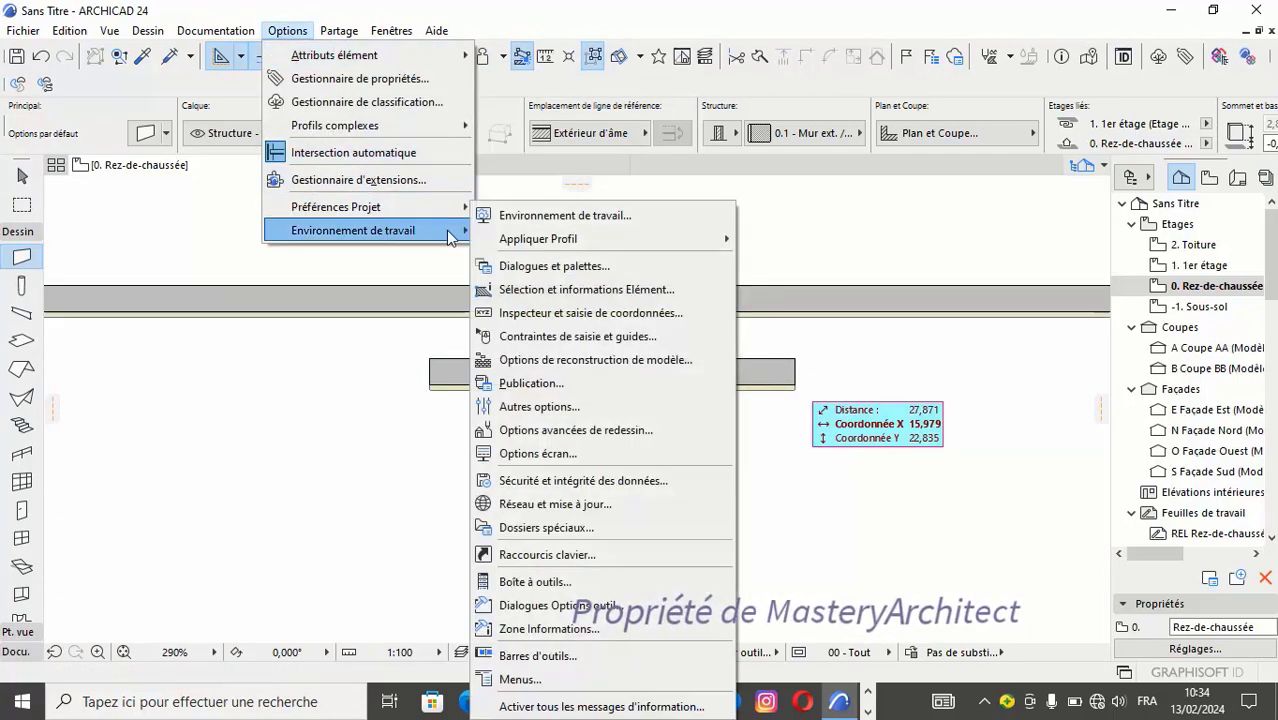
click(576, 314)
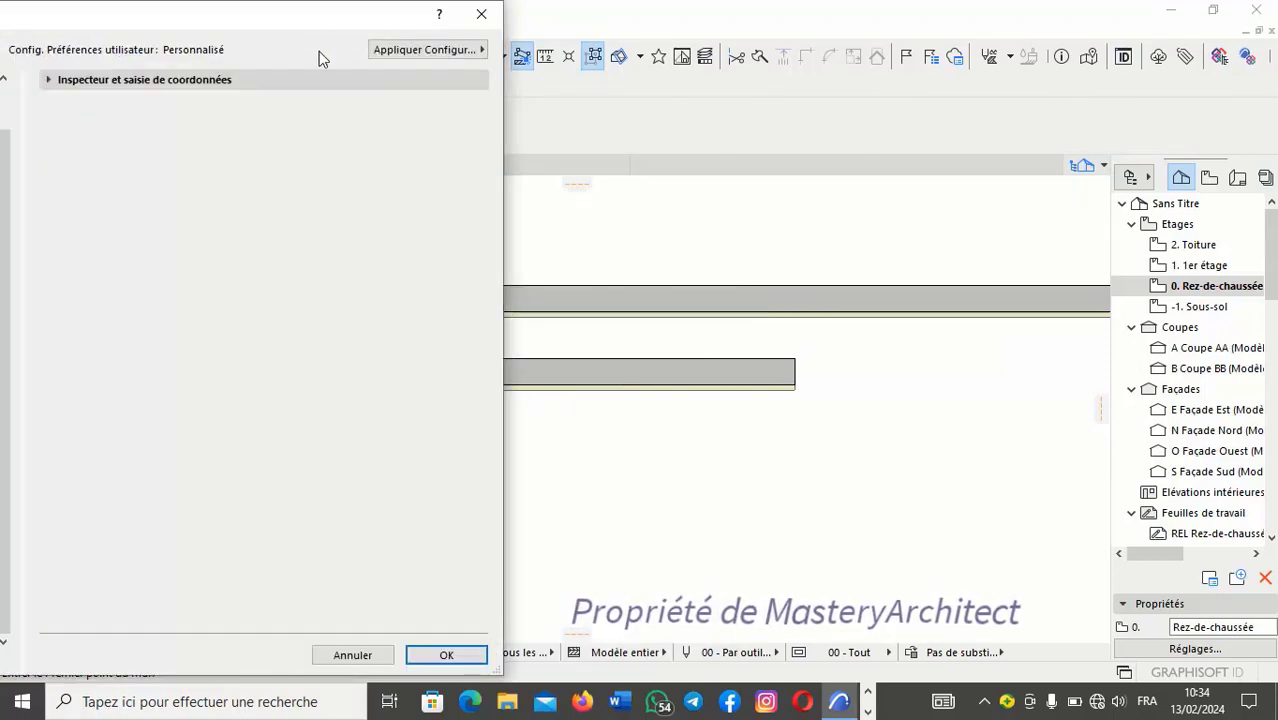
drag(268, 20, 391, 12)
click(266, 80)
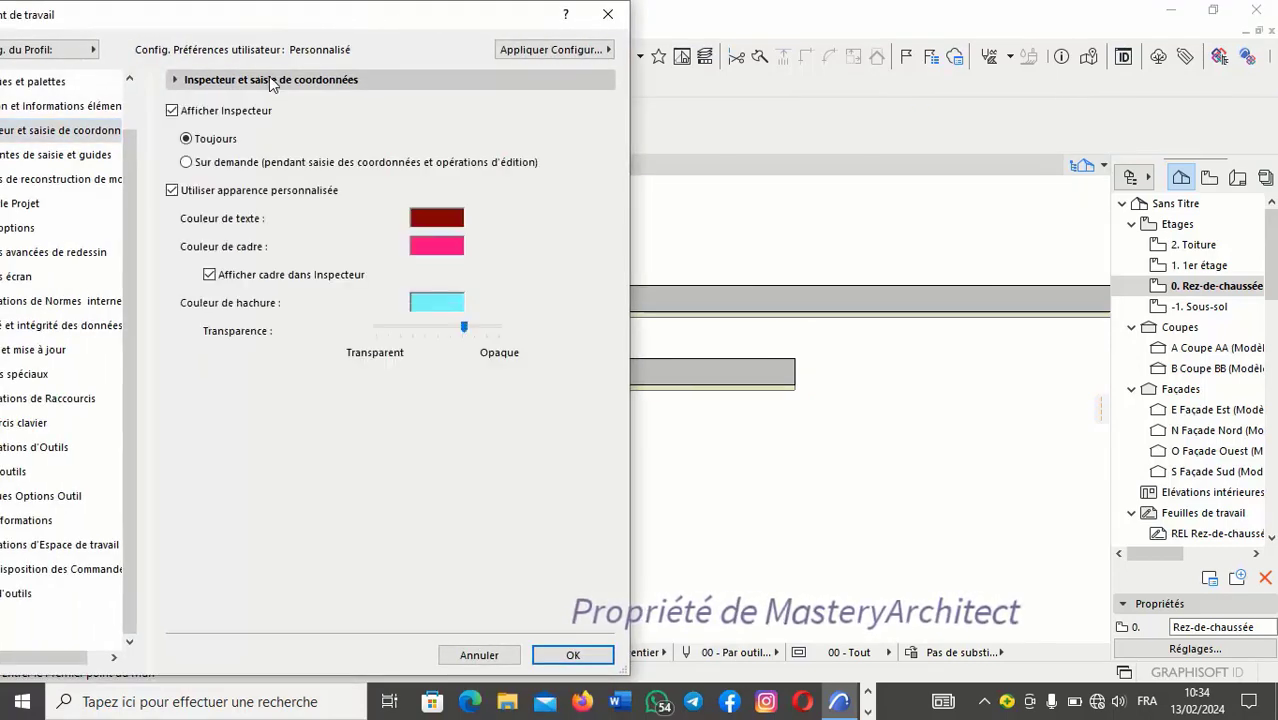
click(187, 163)
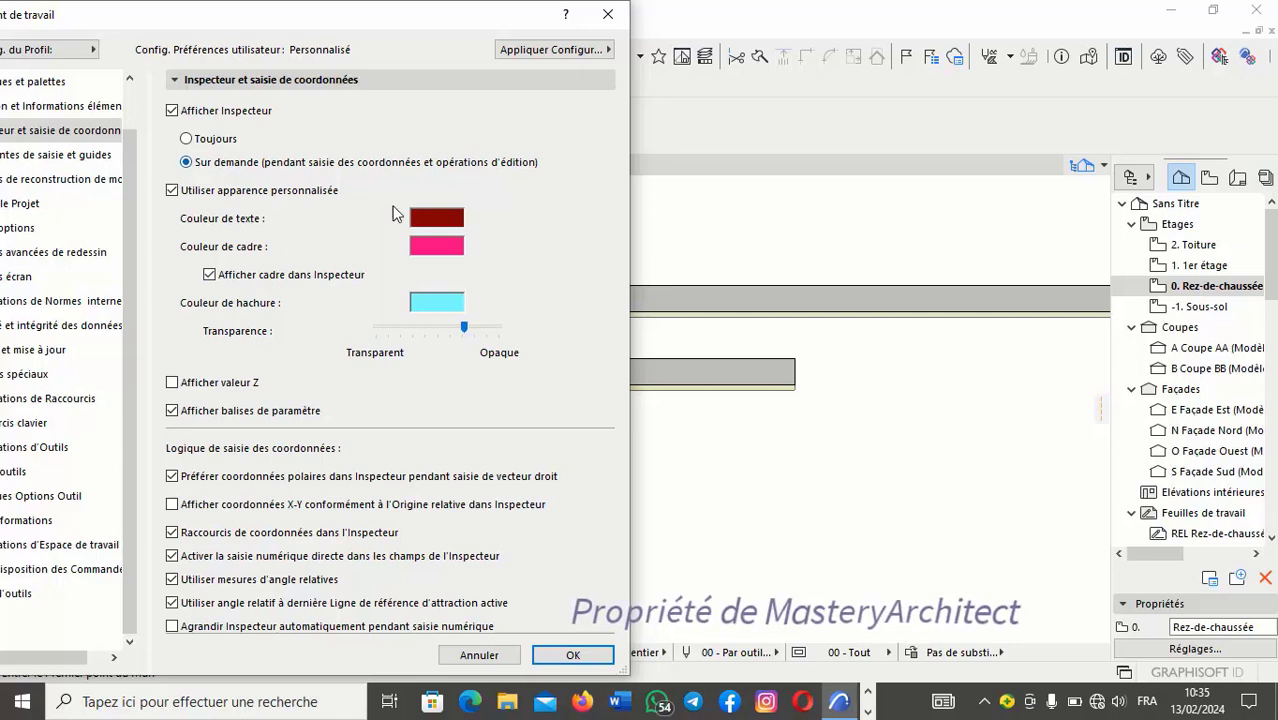
click(577, 654)
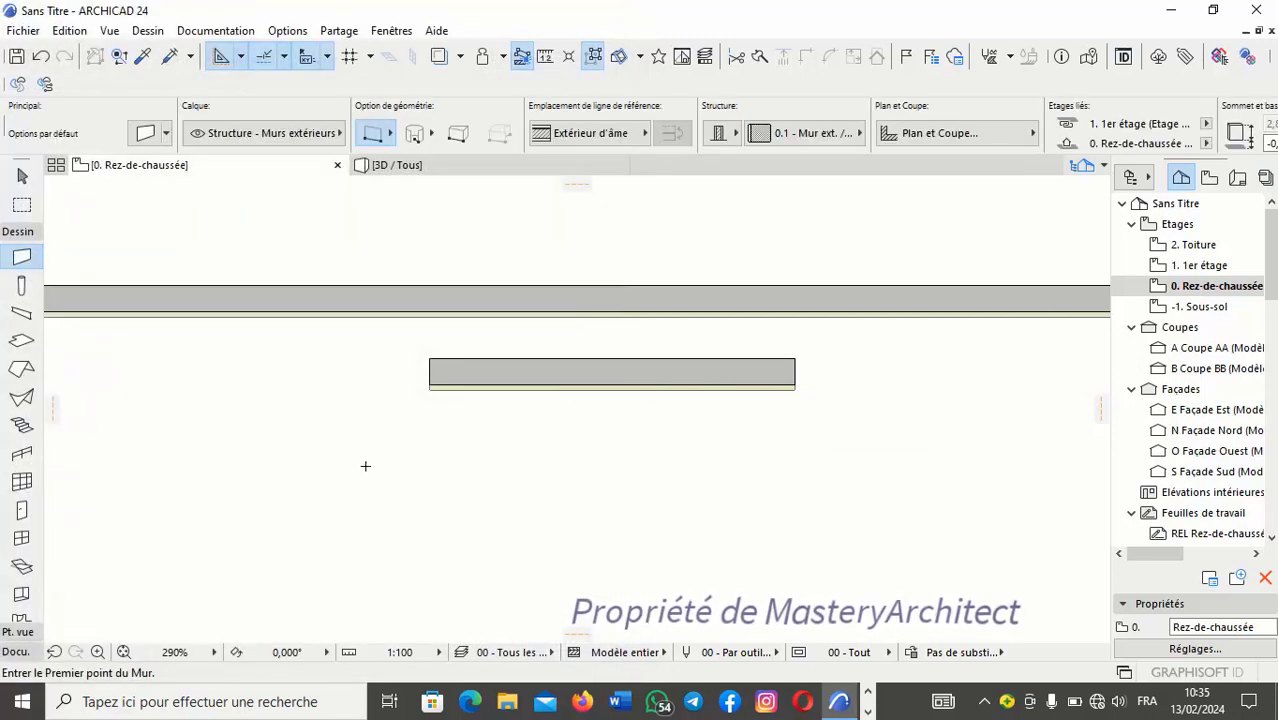
- Check the on-demand Inspector by drawing a horizontal wall in the empty area above section marker A and elevation marker E
scroll(365, 466, down, 8)
middle_drag(328, 348, 69, 330)
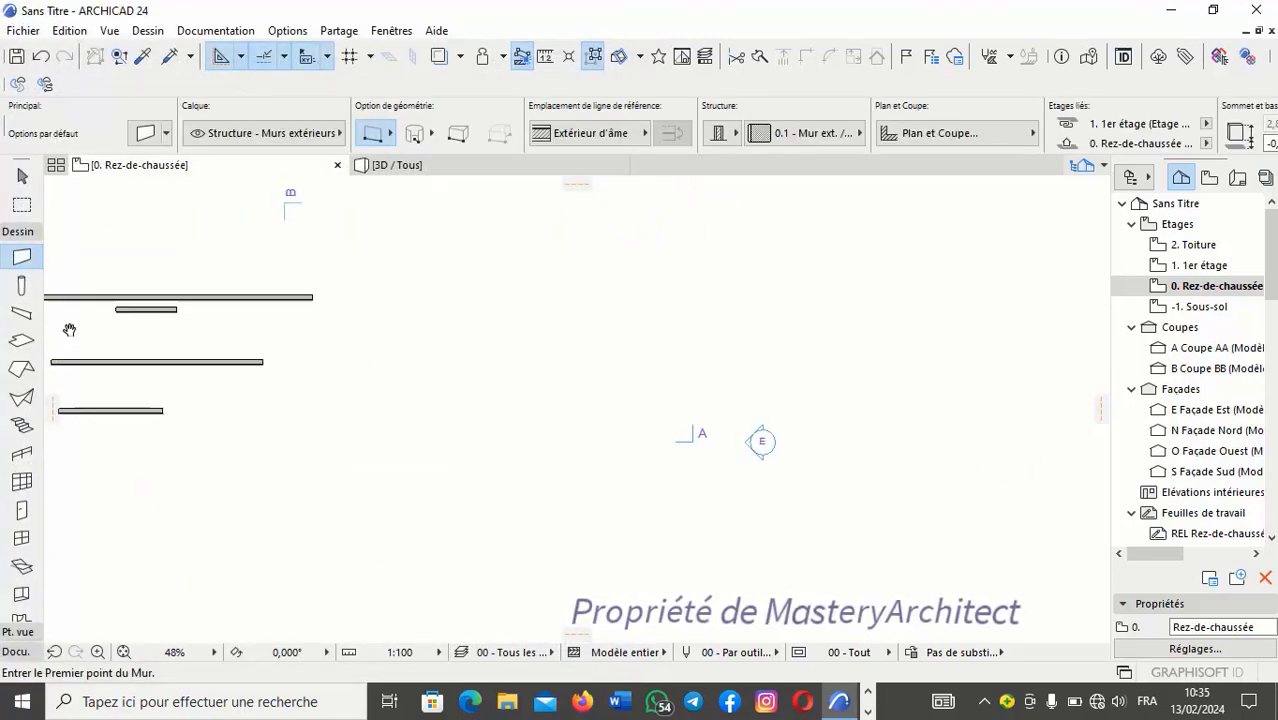
scroll(660, 410, up, 5)
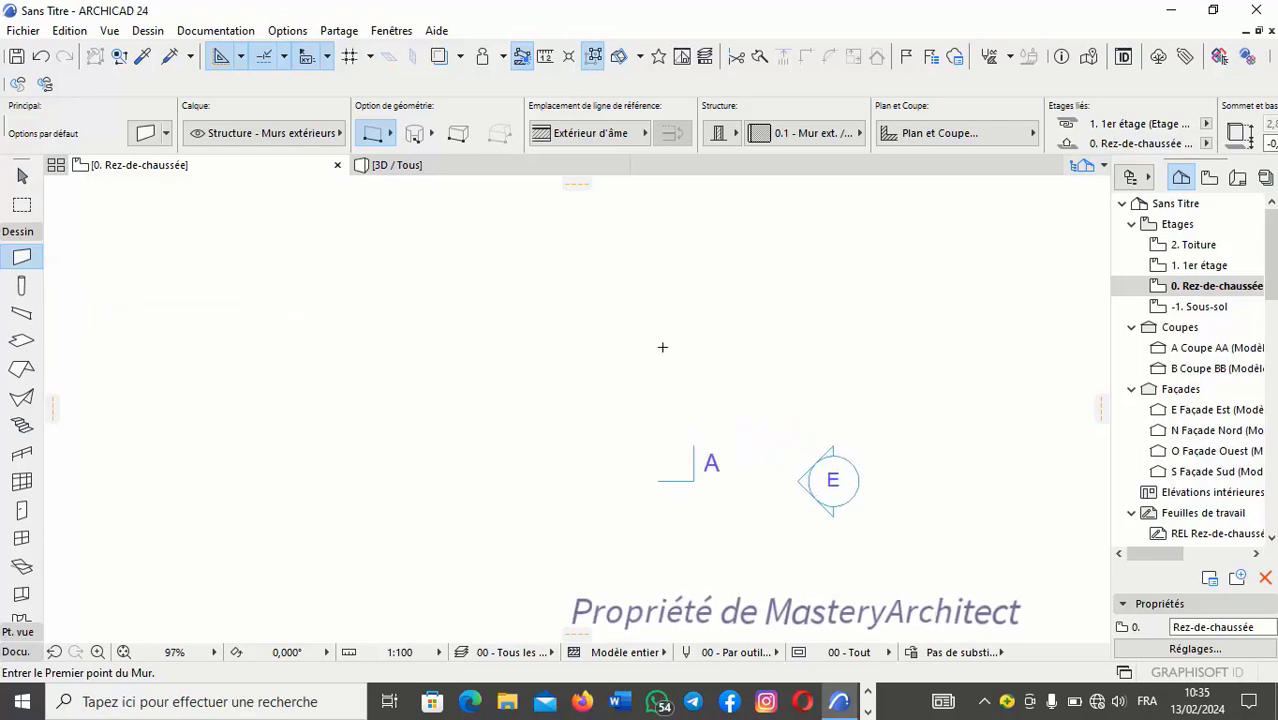
click(364, 363)
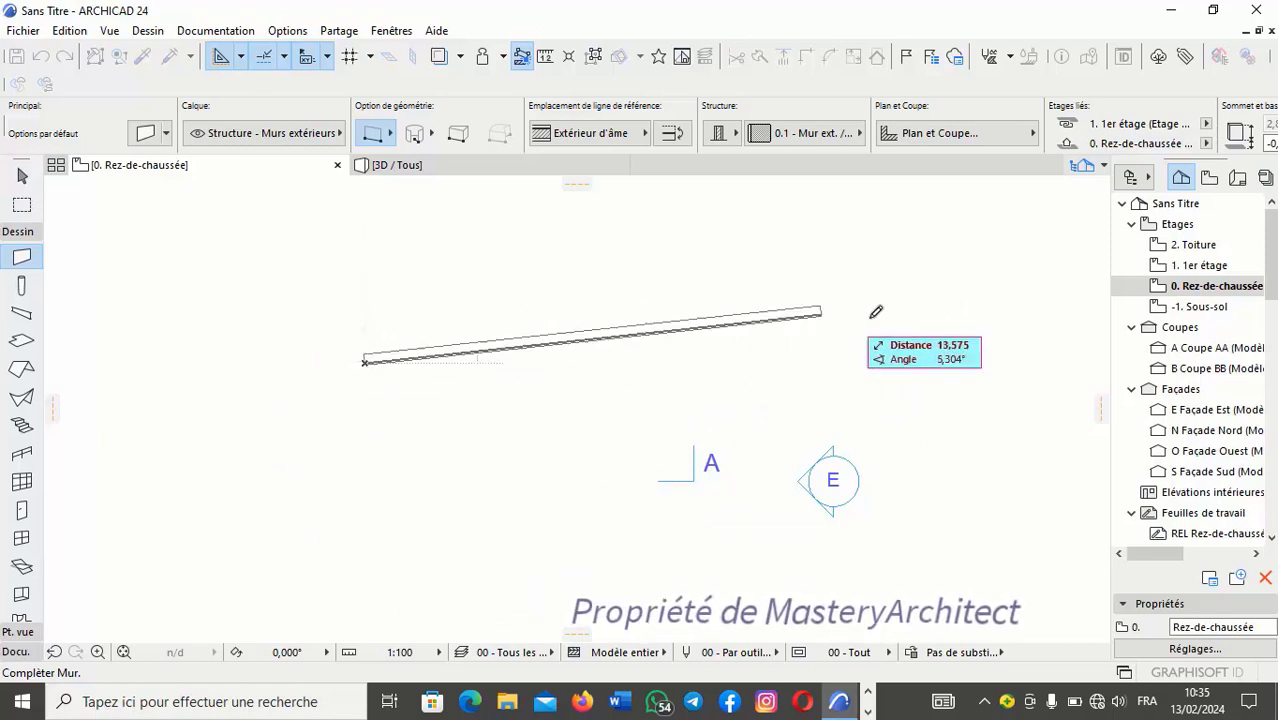
click(793, 360)
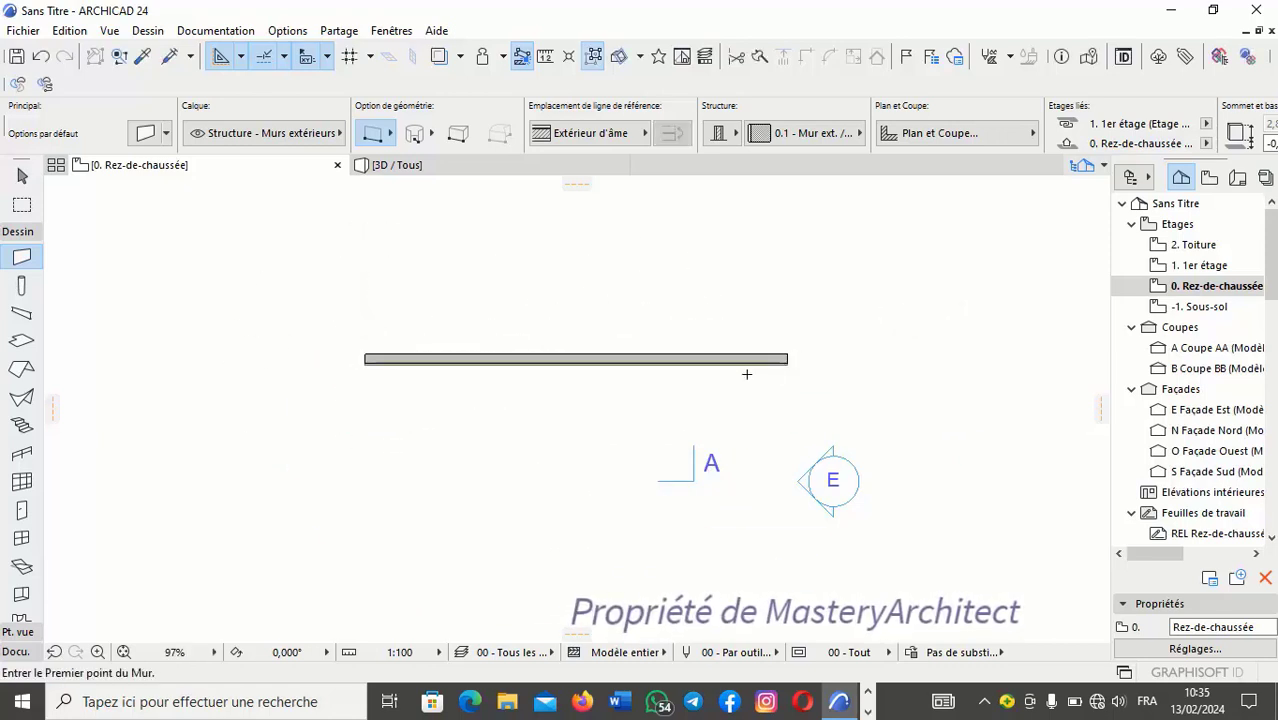